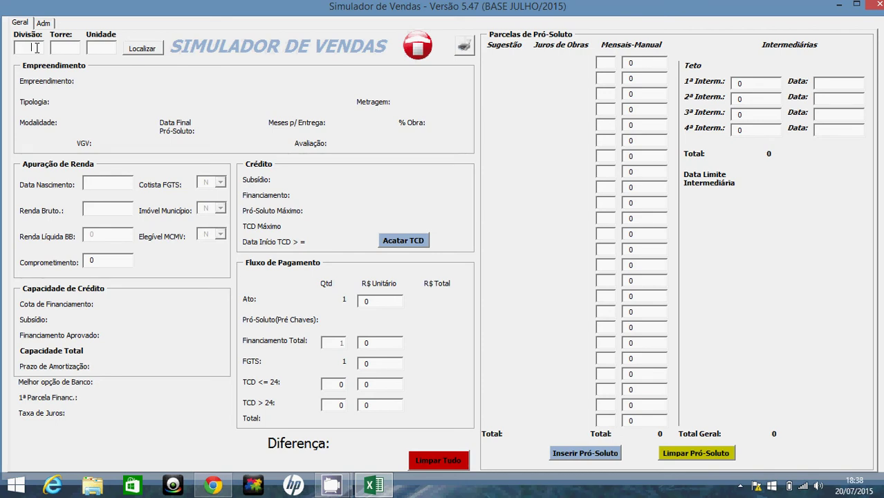
Step: Locate the property unit with division pp00, tower 226 and unit 301
{"action": "type", "text": "pp00"}
{"action": "key", "text": "Tab"}
{"action": "type", "text": "226"}
{"action": "type", "text": "30"}
{"action": "type", "text": "1"}
{"action": "left_click", "coordinate": [141, 50]}
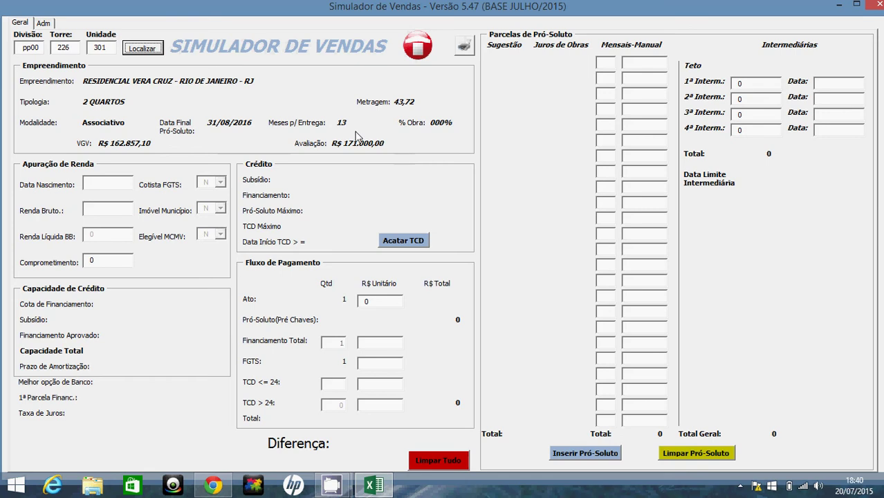
Step: Enter the client's date of birth and a gross income of 2200 in the income assessment
{"action": "left_click", "coordinate": [105, 185]}
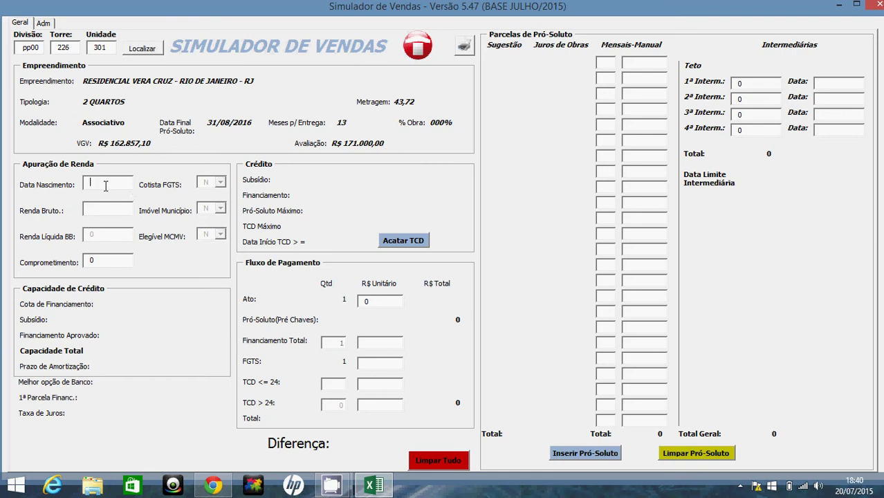
{"action": "type", "text": "20"}
{"action": "type", "text": "/09"}
{"action": "type", "text": "/05/"}
{"action": "type", "text": "1978"}
{"action": "key", "text": "Tab"}
{"action": "type", "text": "2200"}
{"action": "key", "text": "Tab"}
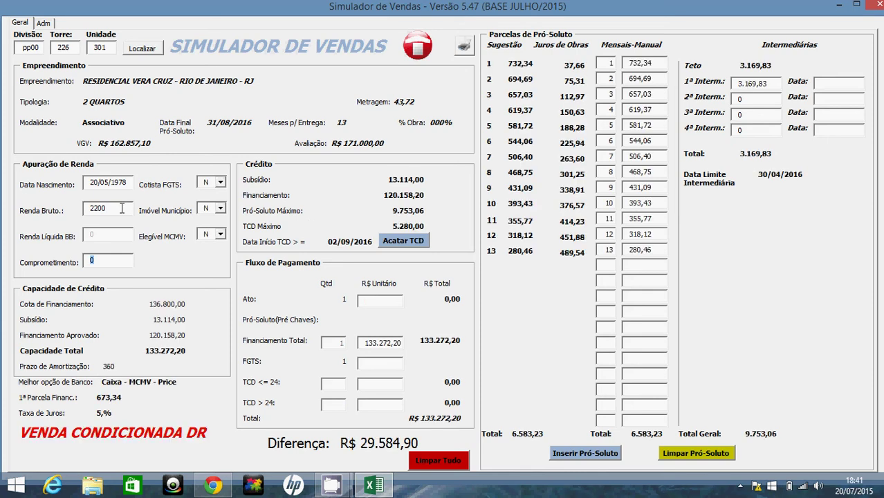
Step: Try Cotista FGTS as S to compare the credit conditions, and return it to N
{"action": "mouse_move", "coordinate": [331, 487]}
{"action": "left_click", "coordinate": [220, 183]}
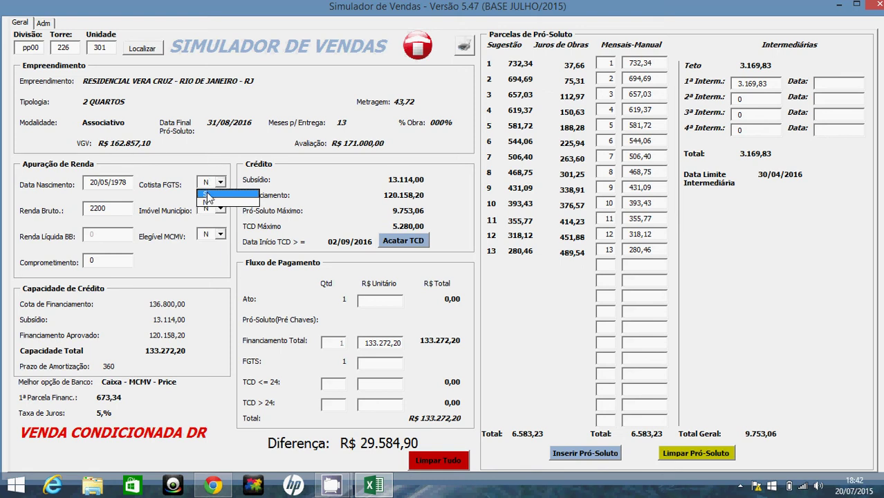
{"action": "left_click", "coordinate": [209, 196]}
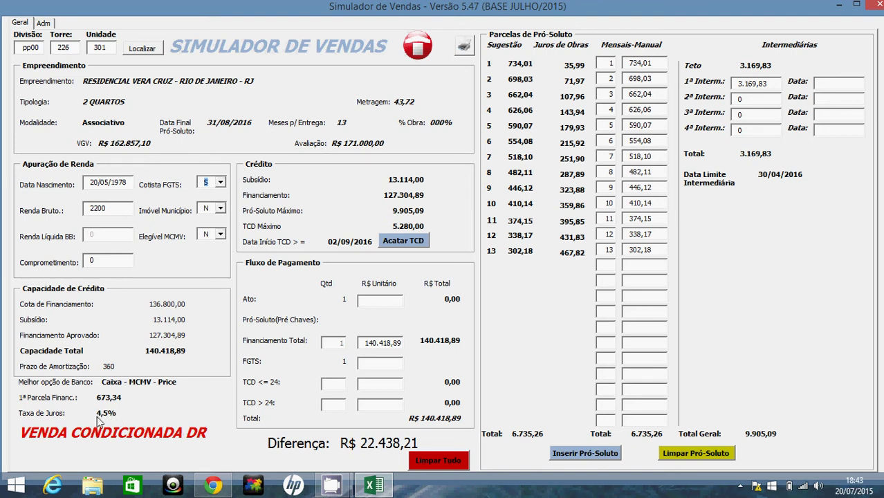
{"action": "left_click", "coordinate": [220, 182]}
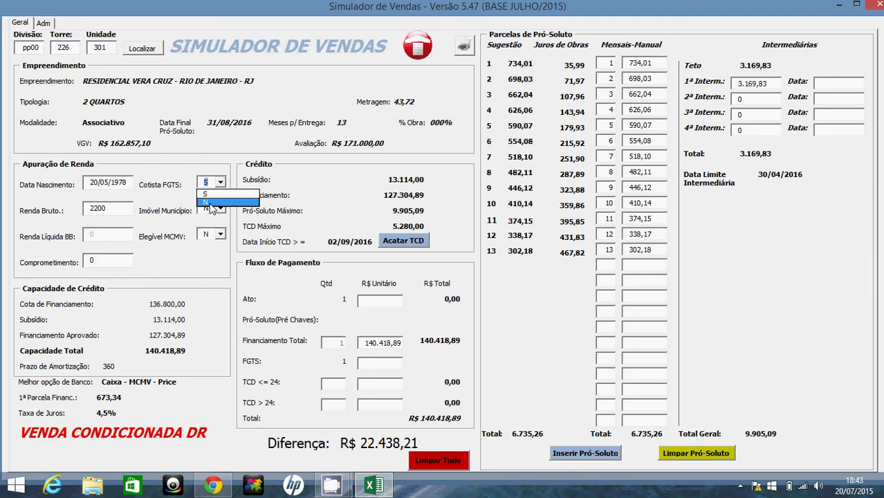
{"action": "left_click", "coordinate": [210, 202]}
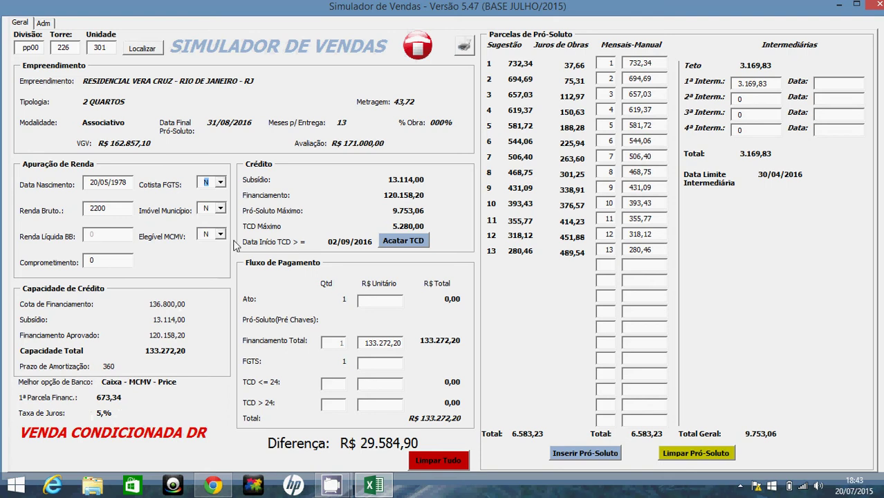
Step: Try Imóvel Município as S to compare the approved financing, and return it to N
{"action": "left_click", "coordinate": [220, 210]}
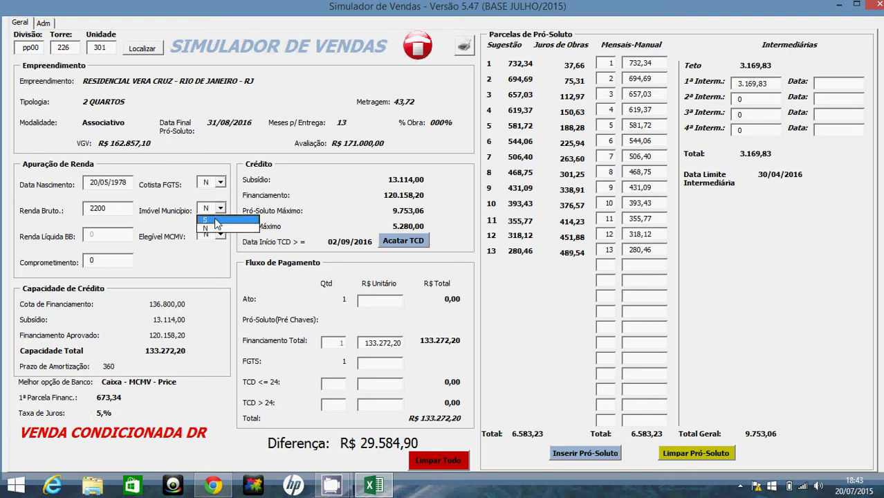
{"action": "left_click", "coordinate": [216, 225]}
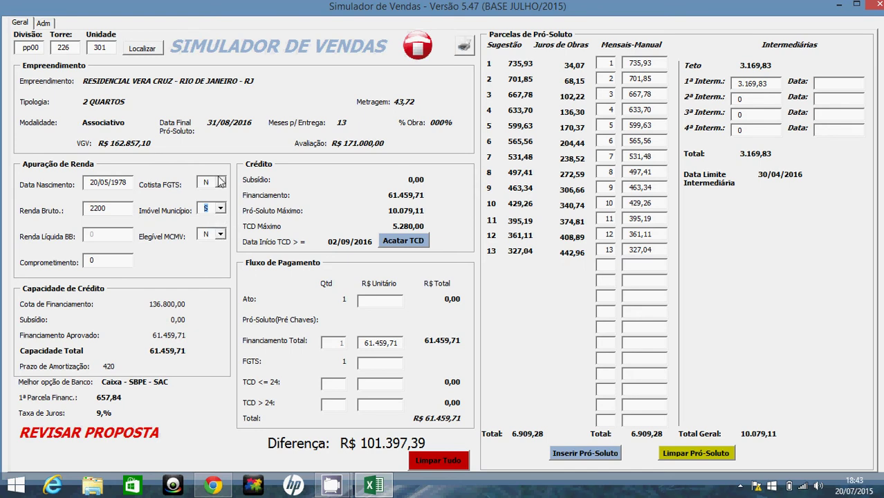
{"action": "left_click", "coordinate": [220, 208]}
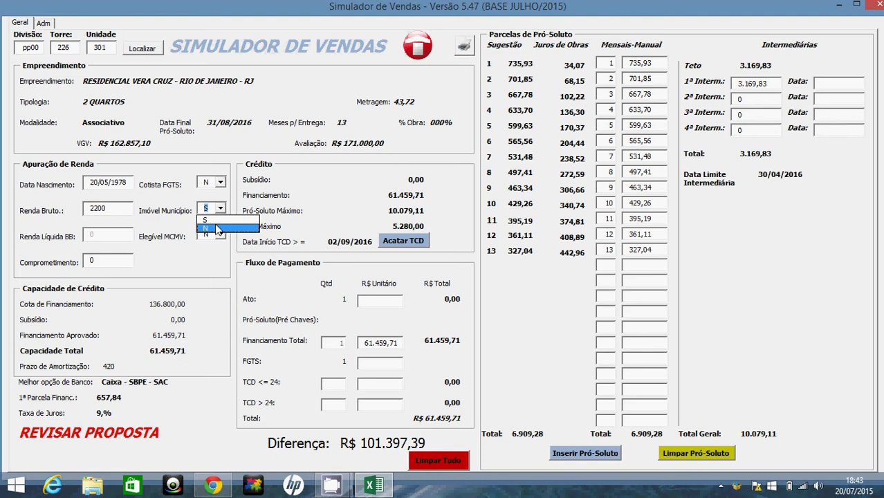
{"action": "left_click", "coordinate": [216, 228]}
Step: Set both Cotista FGTS and Elegível MCMV to S in the income assessment
{"action": "left_click", "coordinate": [220, 182]}
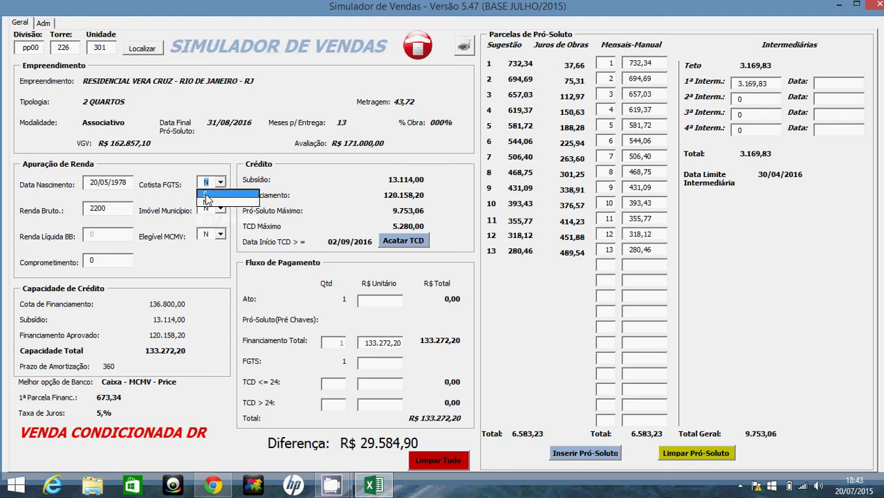
{"action": "left_click", "coordinate": [206, 195]}
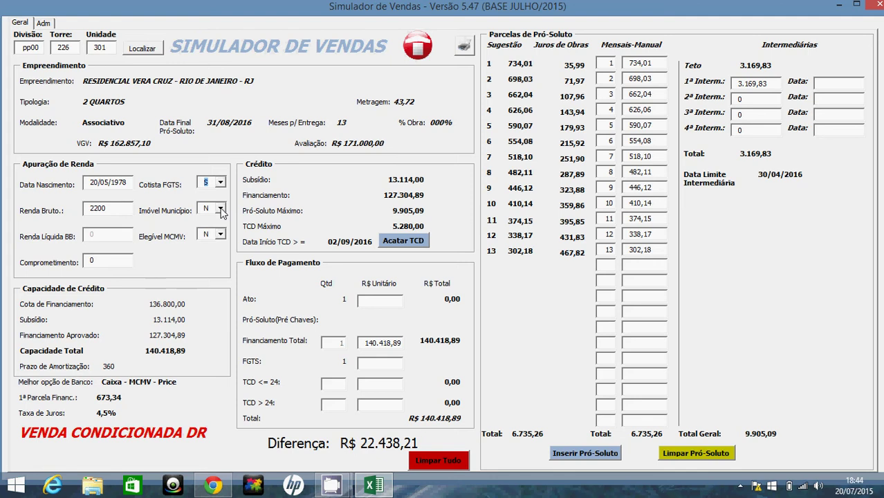
{"action": "left_click", "coordinate": [220, 235]}
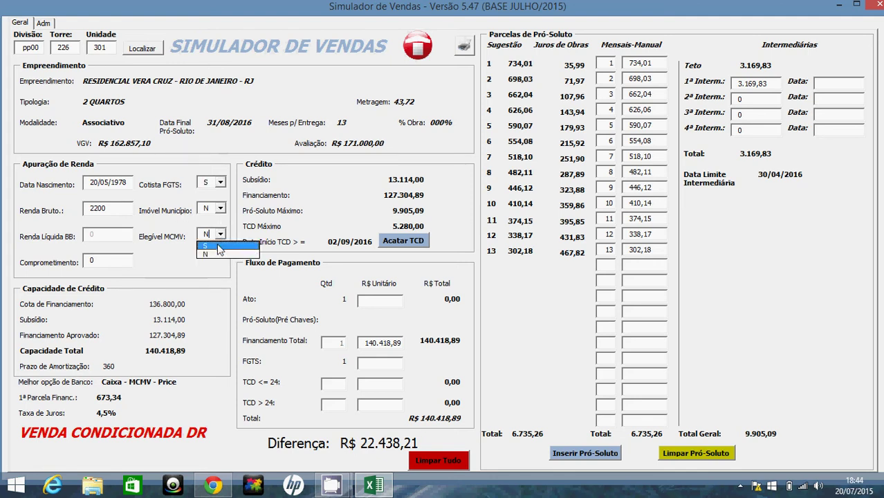
{"action": "left_click", "coordinate": [220, 246]}
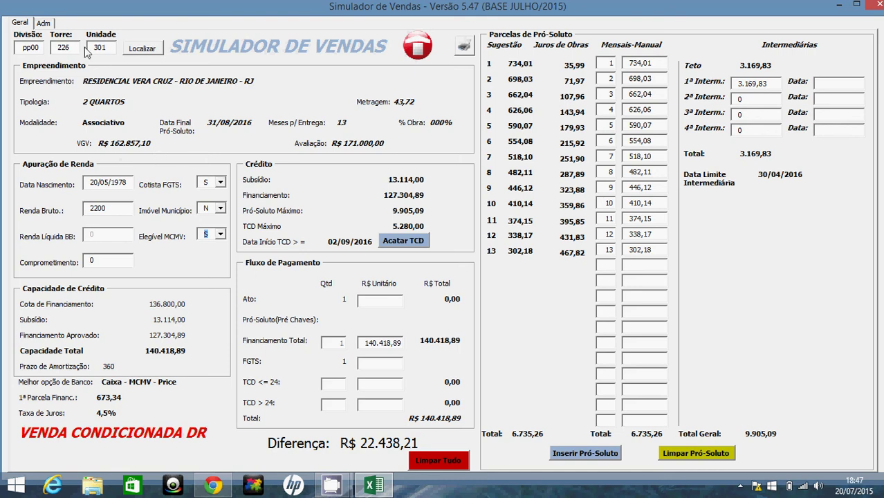
Step: Examine the administrative comparison of the matrix table against the proposal, and return to the general simulation data
{"action": "left_click", "coordinate": [43, 23]}
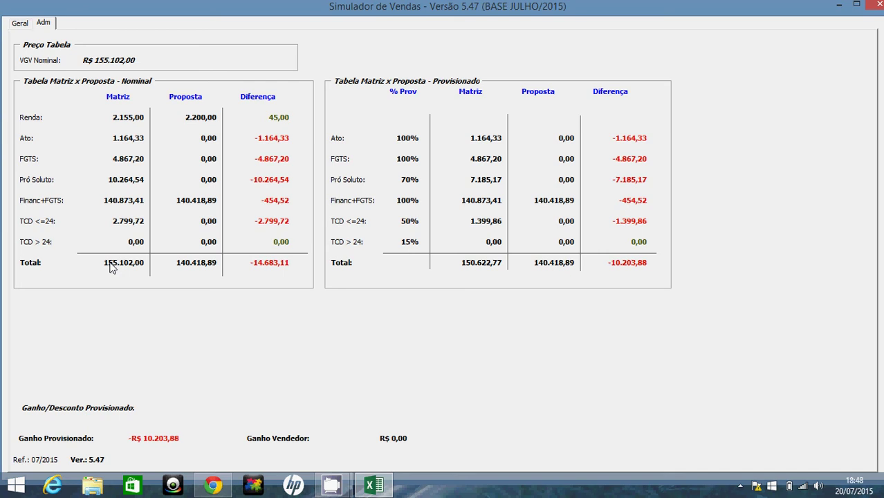
{"action": "left_click", "coordinate": [21, 24]}
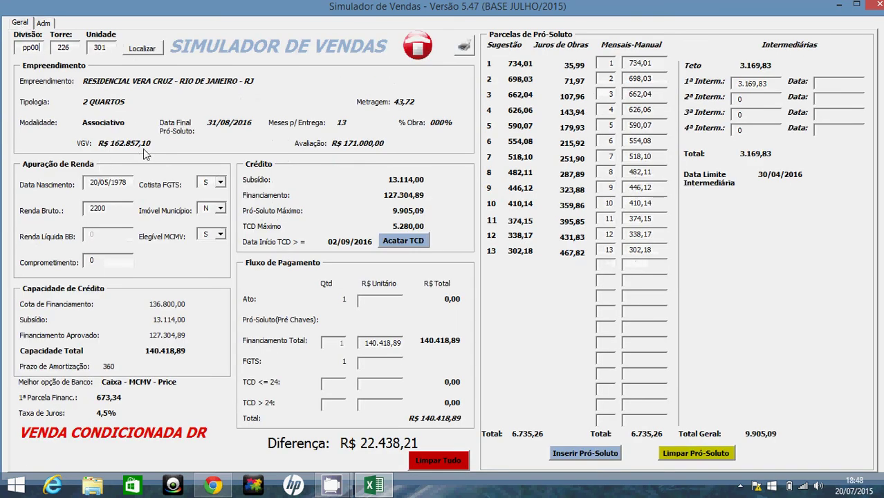
{"action": "left_click", "coordinate": [43, 23]}
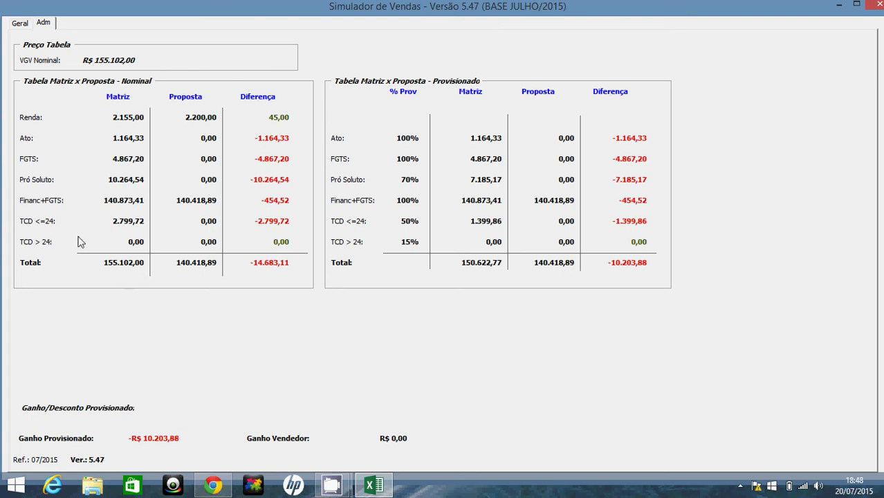
{"action": "left_click", "coordinate": [21, 24]}
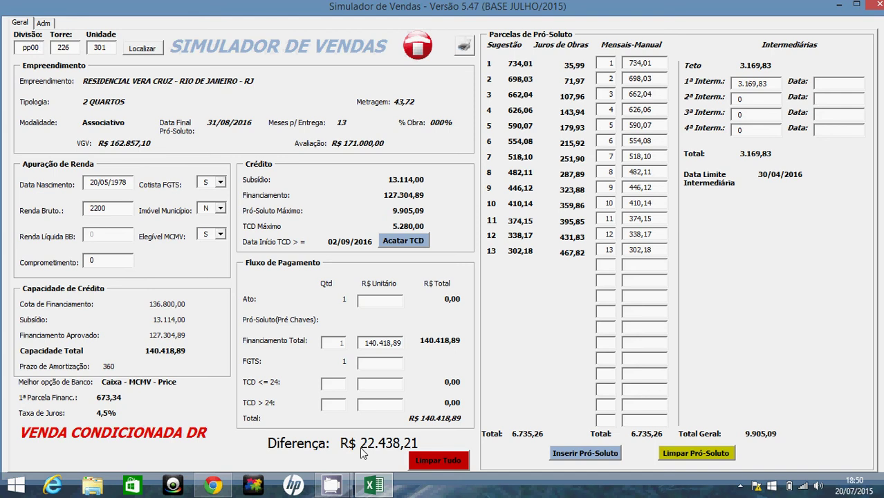
Step: Test Ato values of 11000 and 9000 in the payment flow to compare the approval status
{"action": "left_click", "coordinate": [383, 300]}
{"action": "type", "text": "11000"}
{"action": "key", "text": "Tab"}
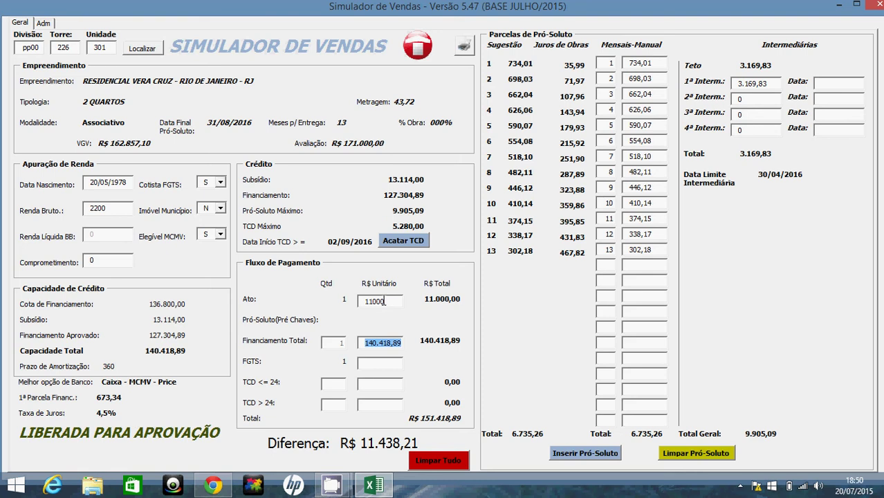
{"action": "left_click_drag", "start_coordinate": [385, 301], "coordinate": [359, 301]}
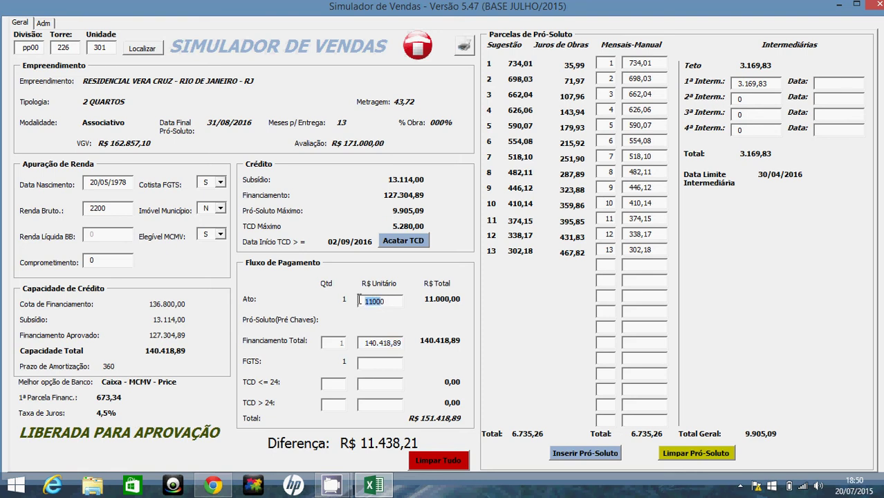
{"action": "key", "text": "BackSpace"}
{"action": "type", "text": "9000"}
{"action": "key", "text": "Tab"}
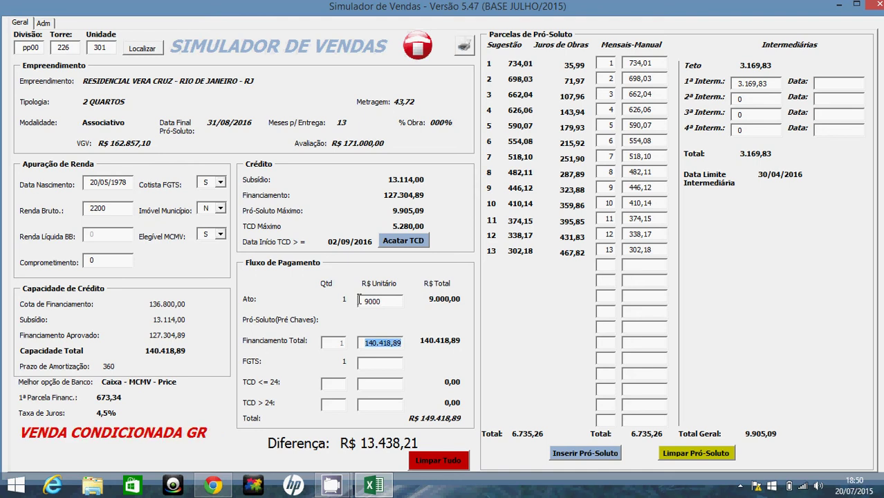
Step: Test an Ato value of 10000 in the payment flow
{"action": "left_click", "coordinate": [367, 297]}
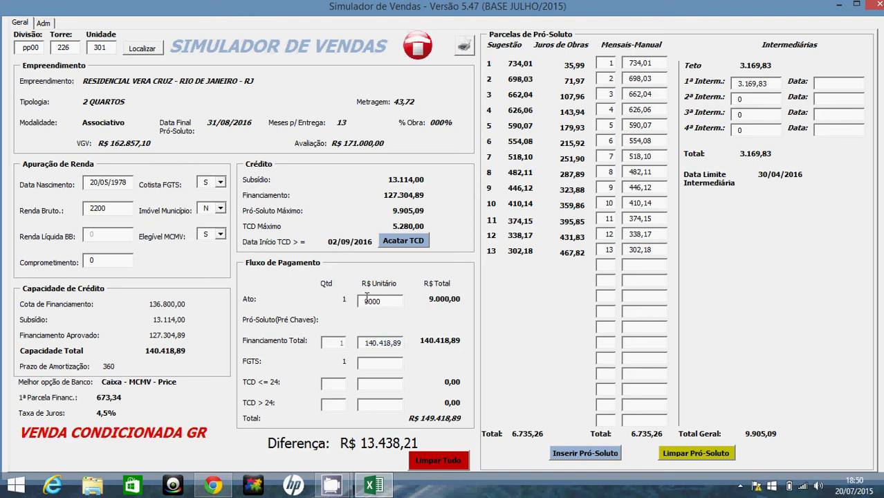
{"action": "key", "text": "BackSpace"}
{"action": "type", "text": "10"}
{"action": "key", "text": "Tab"}
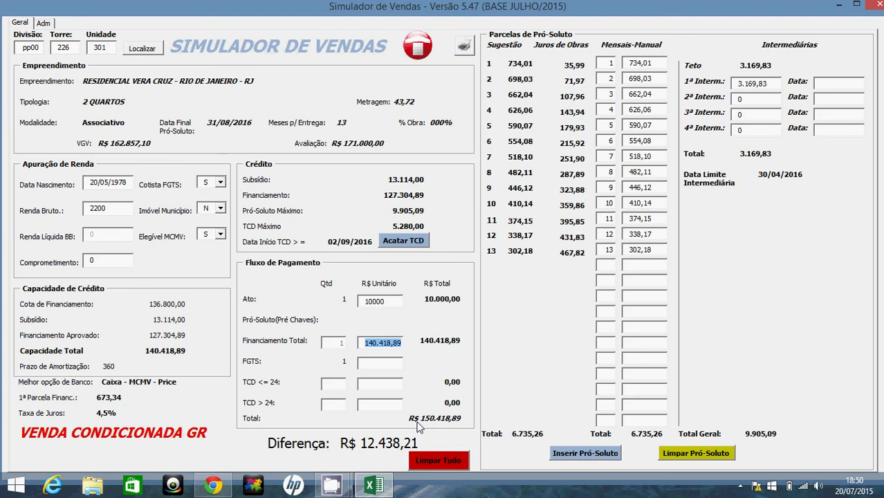
Step: Set the Ato value in the payment flow to 5000
{"action": "left_click", "coordinate": [391, 301]}
{"action": "type", "text": "5000"}
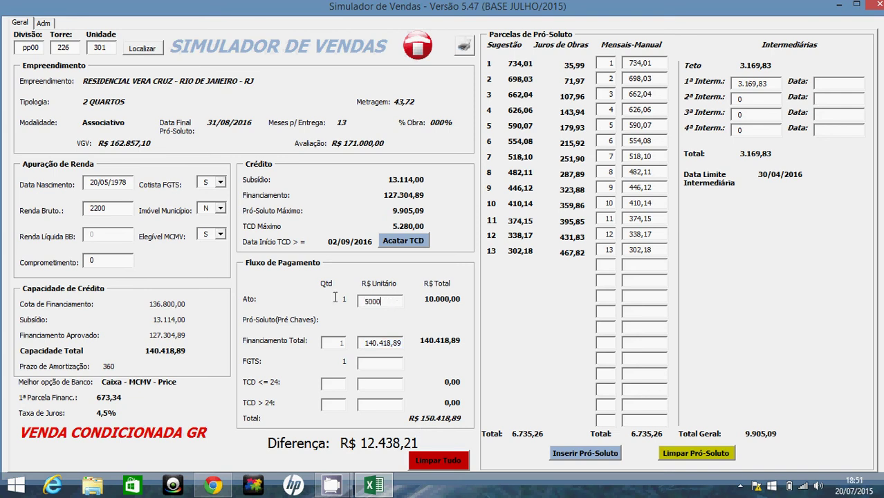
{"action": "key", "text": "Tab"}
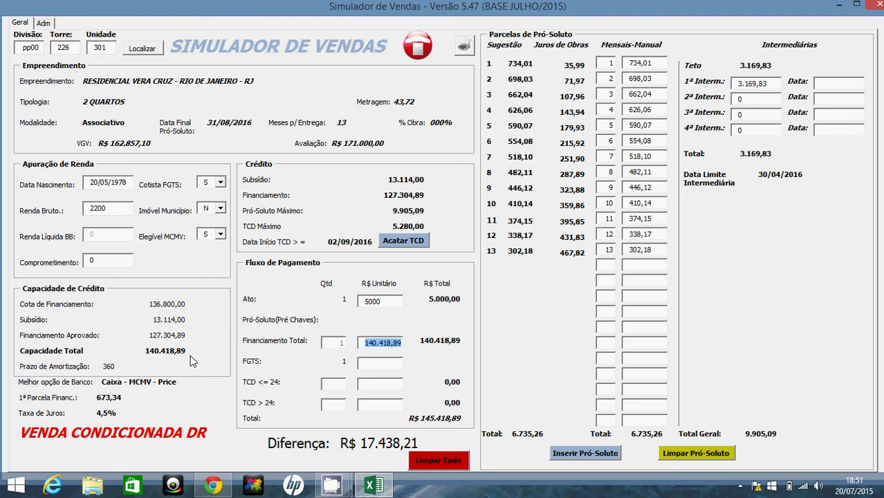
{"action": "left_click", "coordinate": [392, 301]}
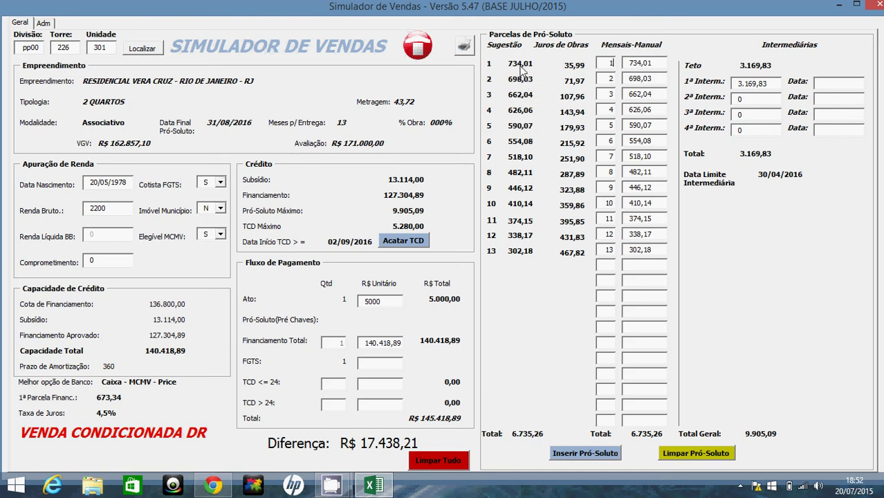
{"action": "double_click", "coordinate": [626, 63]}
{"action": "left_click", "coordinate": [635, 67]}
{"action": "left_click_drag", "start_coordinate": [630, 64], "coordinate": [656, 63]}
Step: Set the 1ª Interm. installment to 0 and insert the Pró-Soluto installments into the payment flow
{"action": "left_click_drag", "start_coordinate": [768, 84], "coordinate": [739, 84]}
{"action": "key", "text": "super+c"}
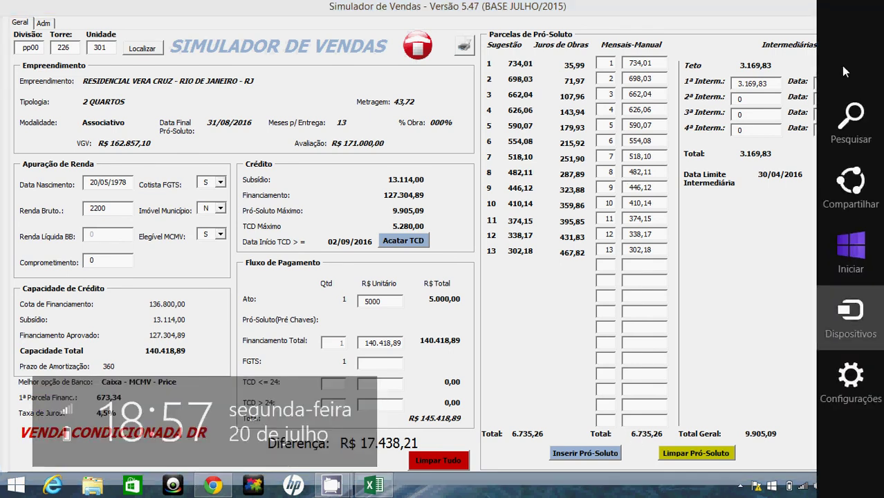
{"action": "key", "text": "super+k"}
{"action": "left_click", "coordinate": [605, 27]}
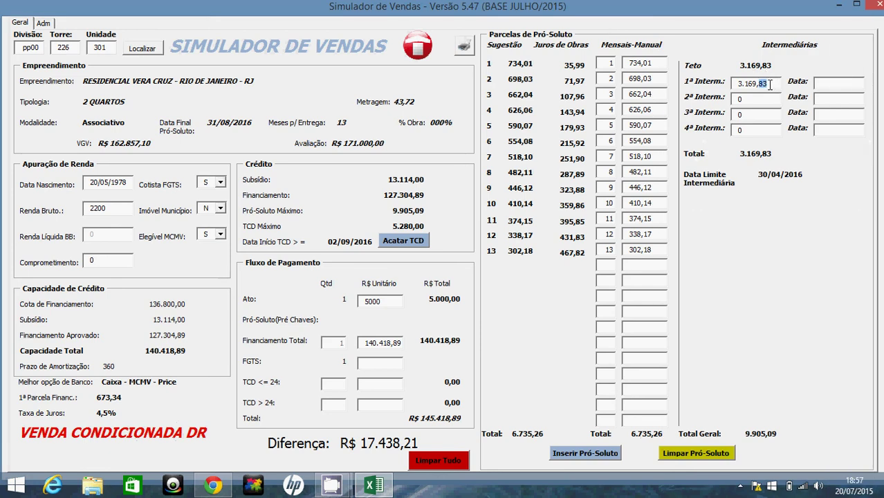
{"action": "left_click_drag", "start_coordinate": [772, 84], "coordinate": [734, 83]}
{"action": "type", "text": "0"}
{"action": "key", "text": "Tab"}
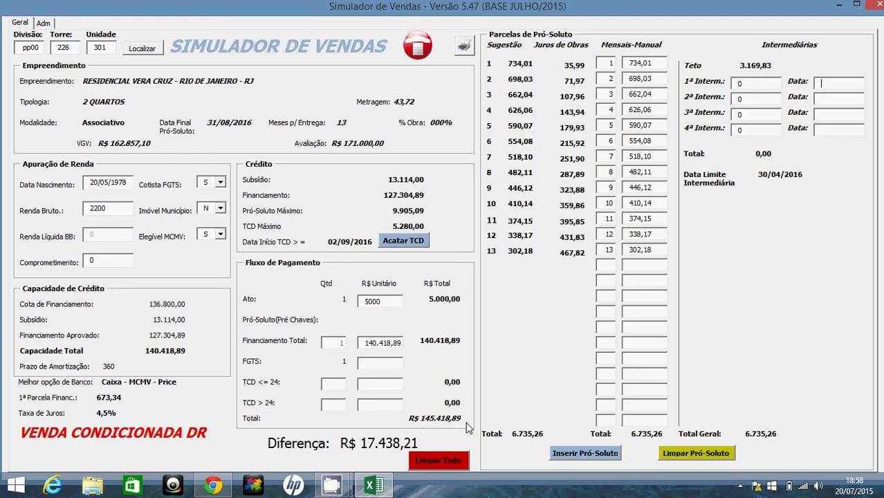
{"action": "left_click", "coordinate": [557, 456]}
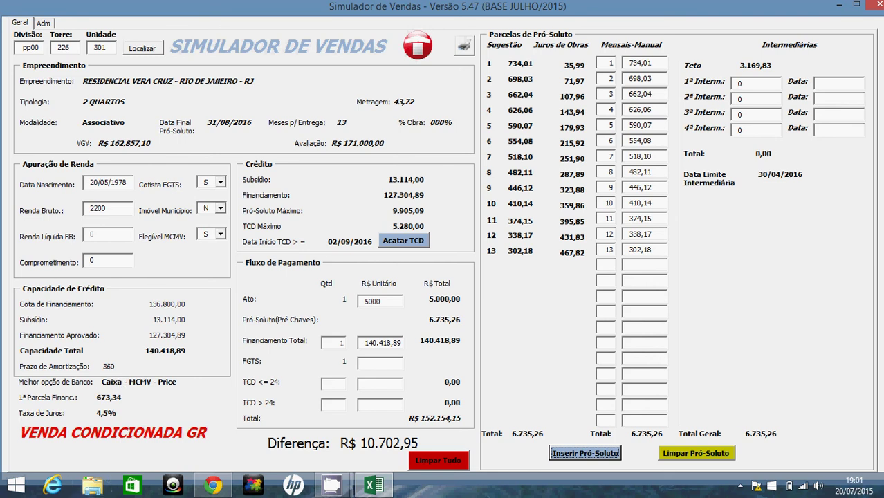
Step: Clear the entire simulation and search again for division pp00, tower 226, unit 301
{"action": "left_click", "coordinate": [429, 469]}
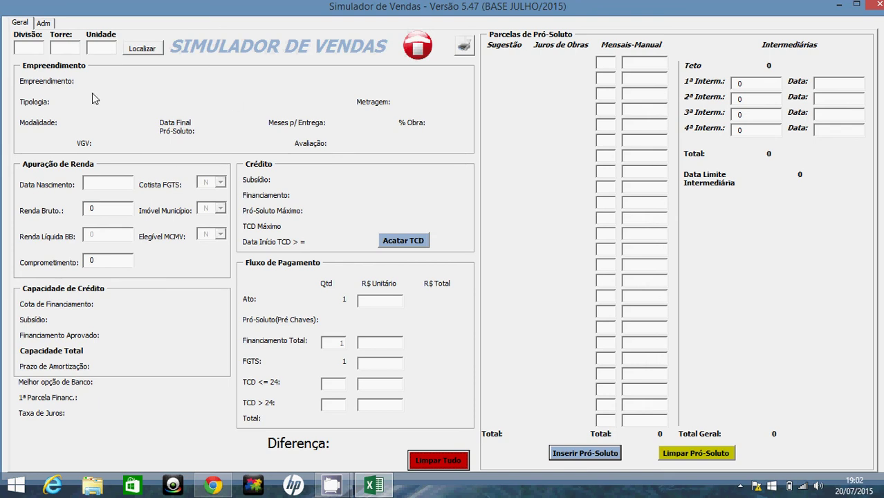
{"action": "left_click", "coordinate": [39, 47]}
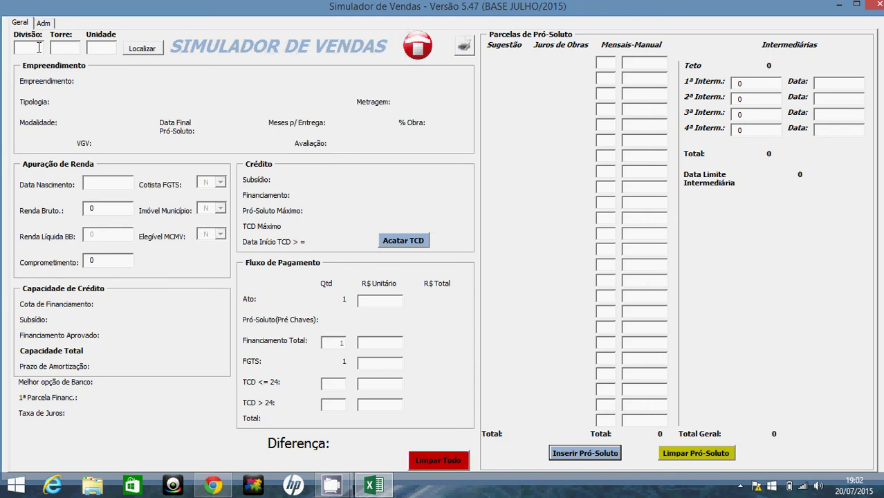
{"action": "type", "text": "pp00"}
{"action": "key", "text": "Tab"}
{"action": "type", "text": "226"}
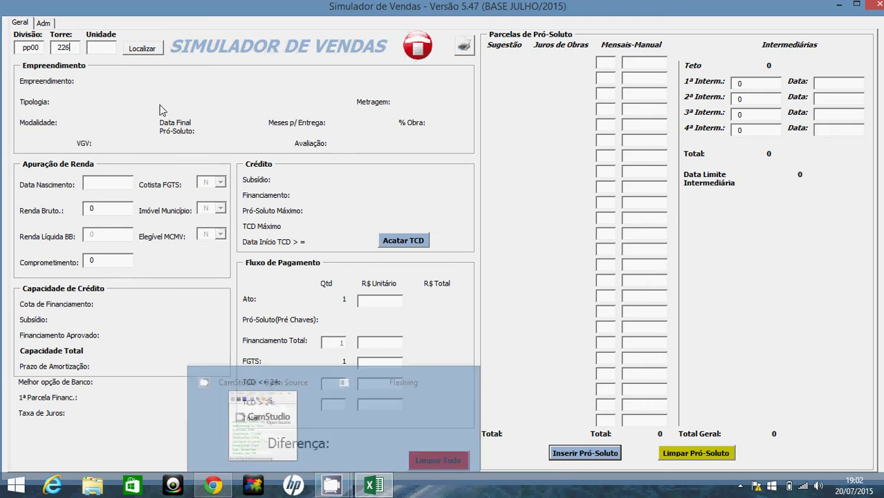
{"action": "left_click", "coordinate": [108, 48]}
{"action": "type", "text": "3"}
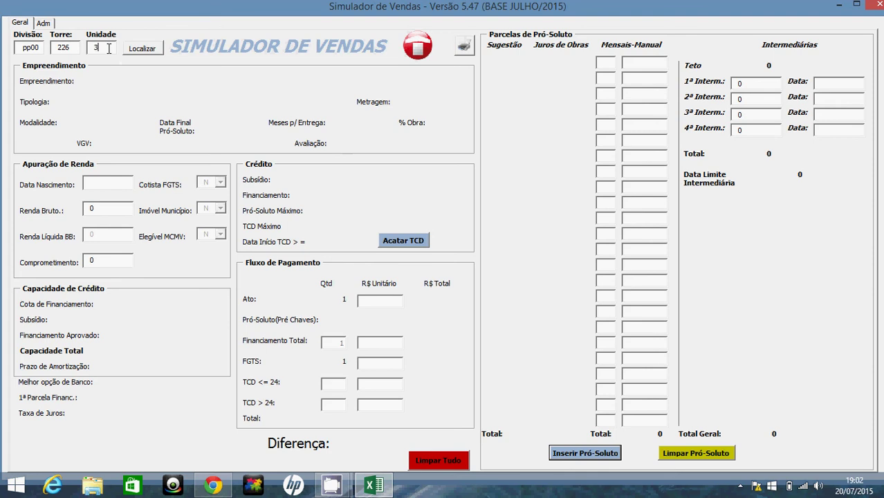
{"action": "type", "text": "01"}
{"action": "left_click", "coordinate": [152, 50]}
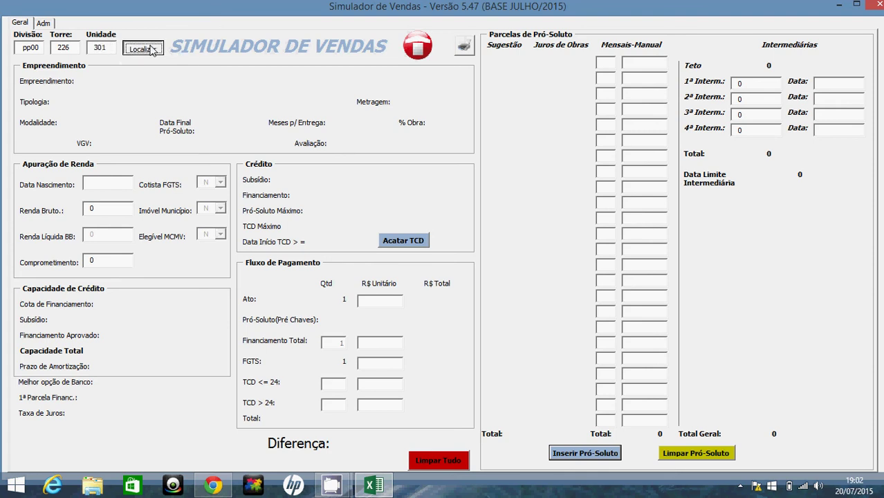
Step: Load the data for the specified unit and enter the buyer's date of birth and a gross income of 3000
{"action": "left_click", "coordinate": [152, 50]}
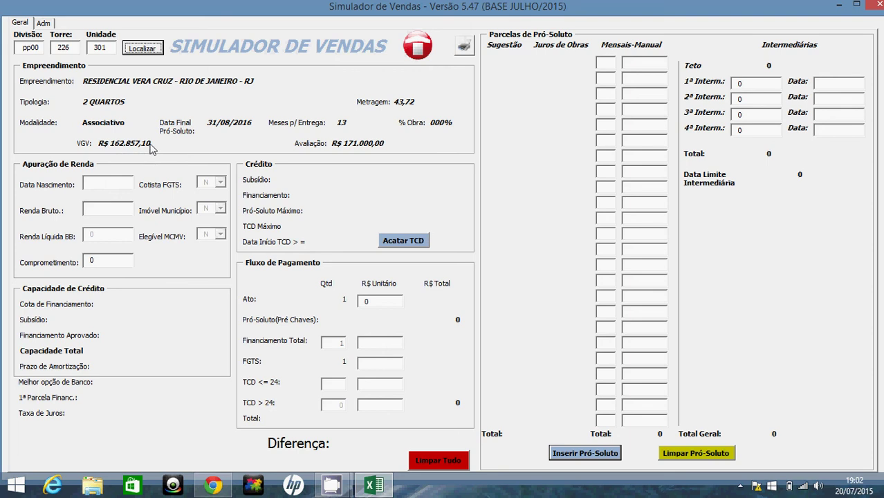
{"action": "left_click", "coordinate": [121, 181]}
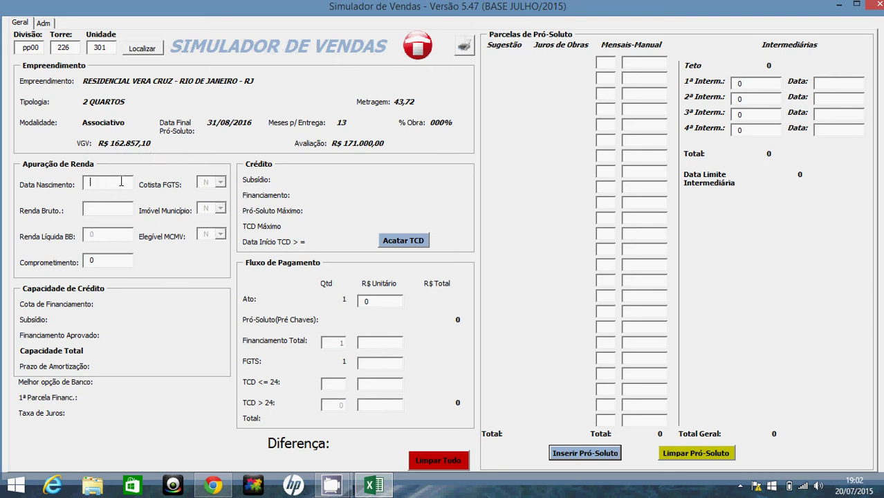
{"action": "type", "text": "09/"}
{"action": "type", "text": "08"}
{"action": "type", "text": "/"}
{"action": "type", "text": "1955"}
{"action": "type", "text": "3000"}
{"action": "key", "text": "Tab"}
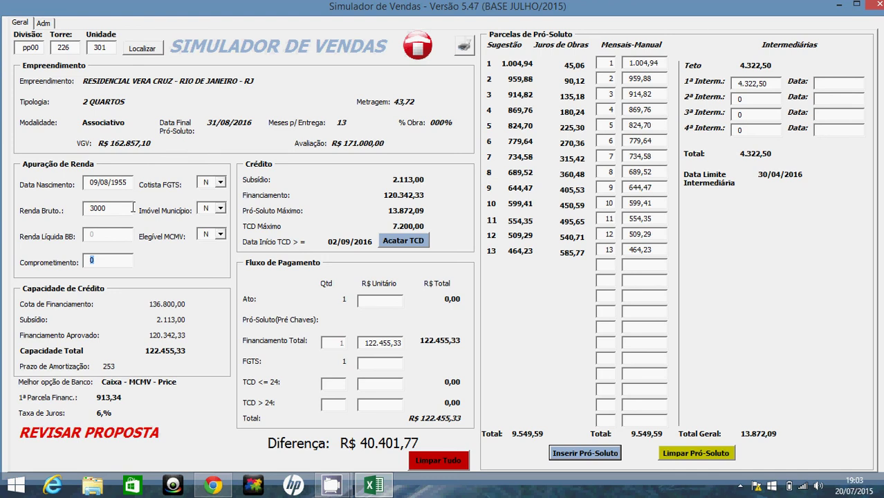
Step: Set both Cotista FGTS and Elegível MCMV to S in the income assessment
{"action": "left_click", "coordinate": [220, 183]}
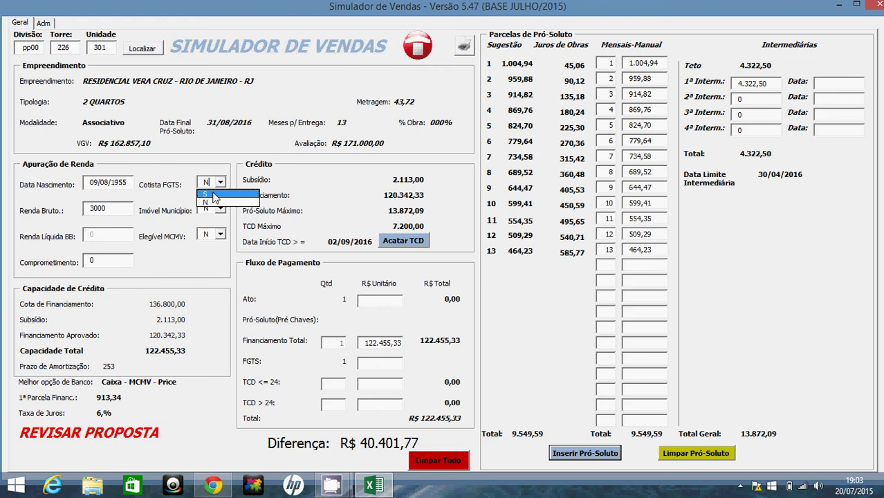
{"action": "left_click", "coordinate": [213, 195]}
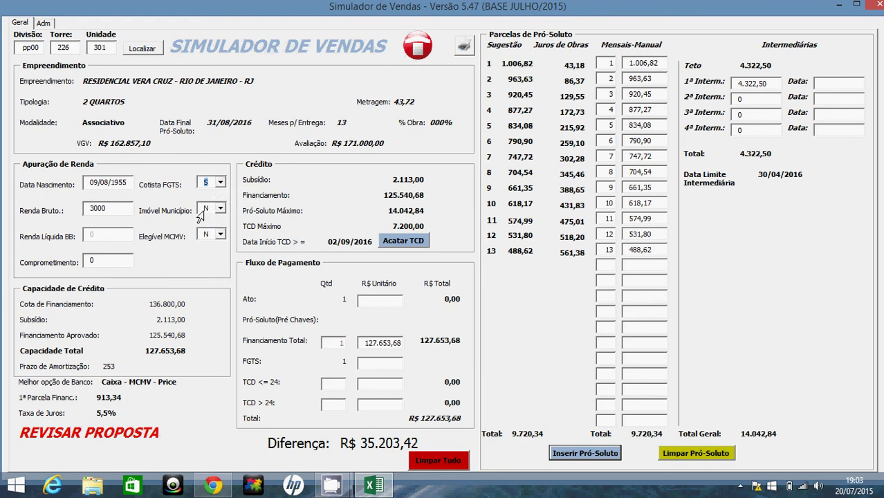
{"action": "left_click", "coordinate": [220, 234]}
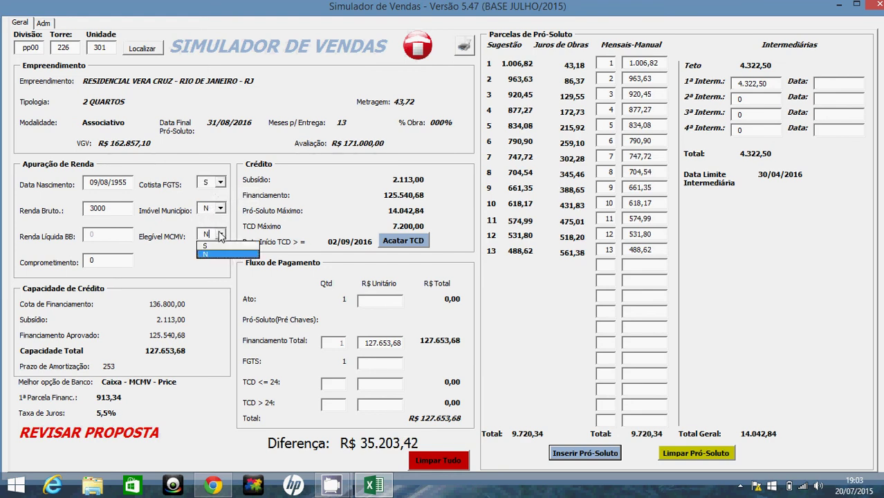
{"action": "left_click", "coordinate": [214, 246]}
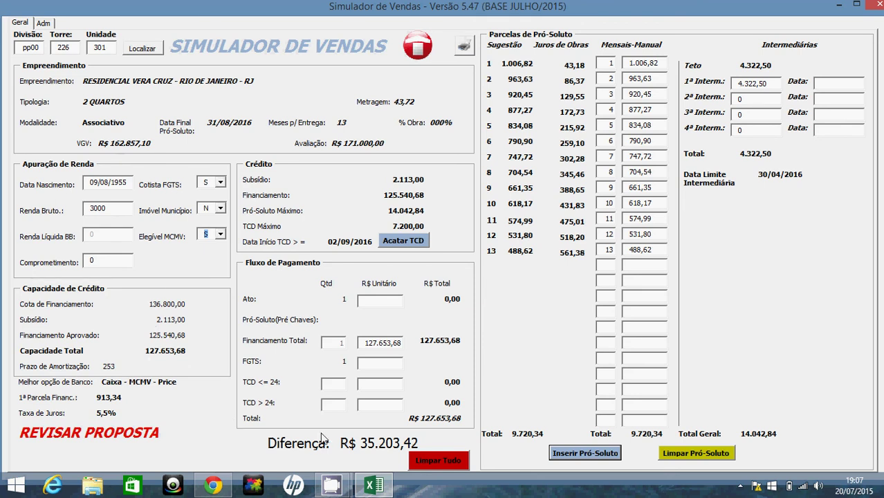
Step: Review the Matriz x Proposta comparison tables and set the FGTS value in the payment flow to 15000
{"action": "left_click", "coordinate": [43, 23]}
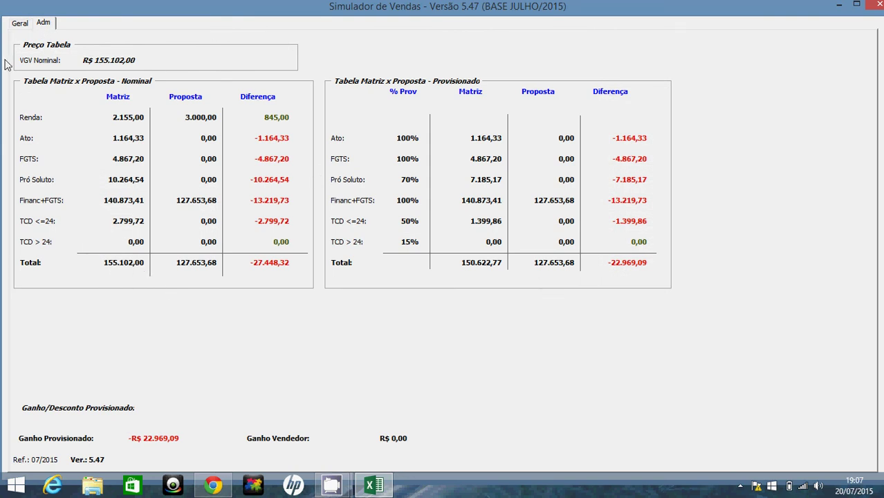
{"action": "left_click", "coordinate": [19, 24]}
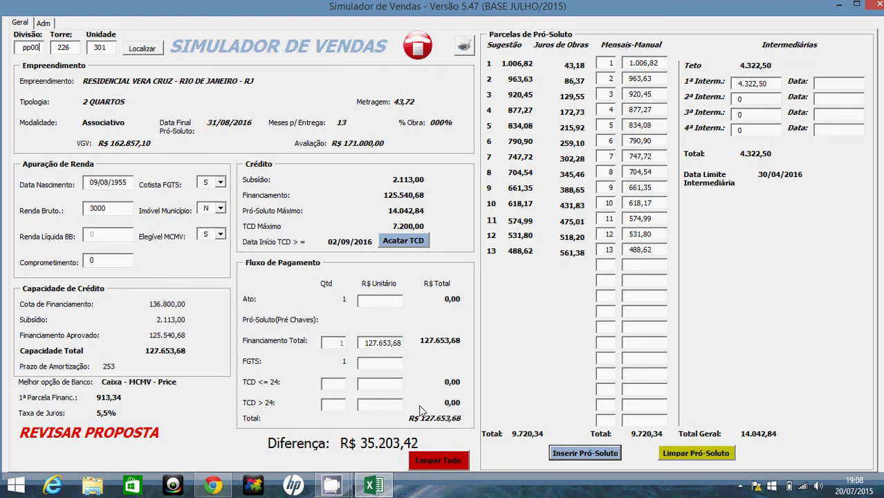
{"action": "left_click", "coordinate": [384, 361]}
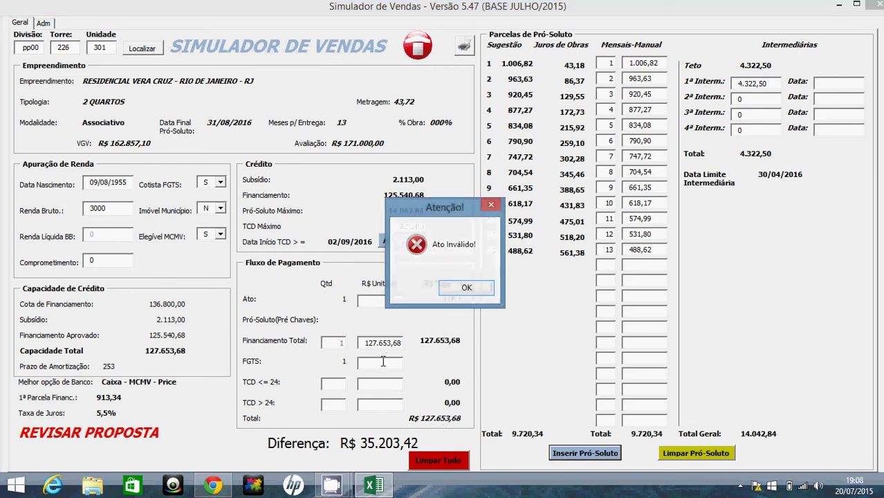
{"action": "left_click", "coordinate": [468, 288]}
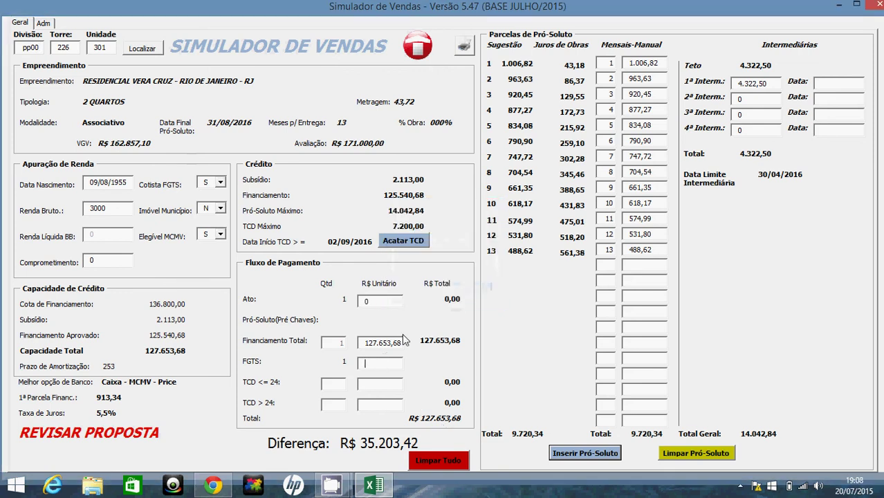
{"action": "type", "text": "15000"}
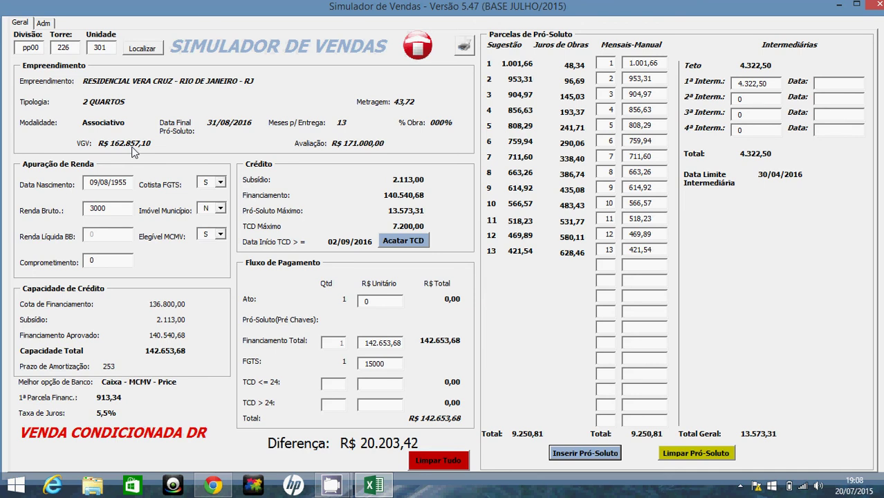
Step: Set the Ato value to 5000 in the payment flow alongside the FGTS amount
{"action": "left_click", "coordinate": [389, 365]}
{"action": "left_click", "coordinate": [390, 363]}
{"action": "left_click", "coordinate": [376, 303]}
{"action": "left_click_drag", "start_coordinate": [381, 305], "coordinate": [350, 305]}
{"action": "type", "text": "5000"}
{"action": "key", "text": "Tab"}
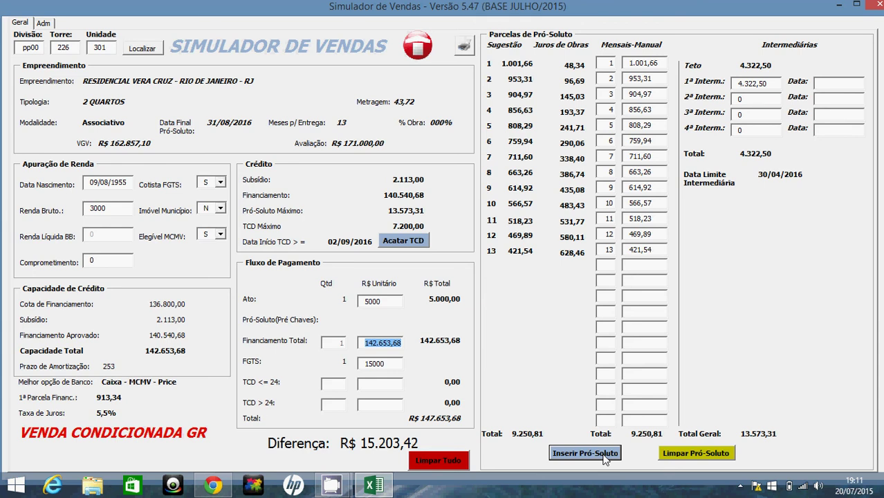
Step: Clear the suggested Pró-Soluto installments and number the manual monthly rows from 1 to 13
{"action": "left_click", "coordinate": [685, 454]}
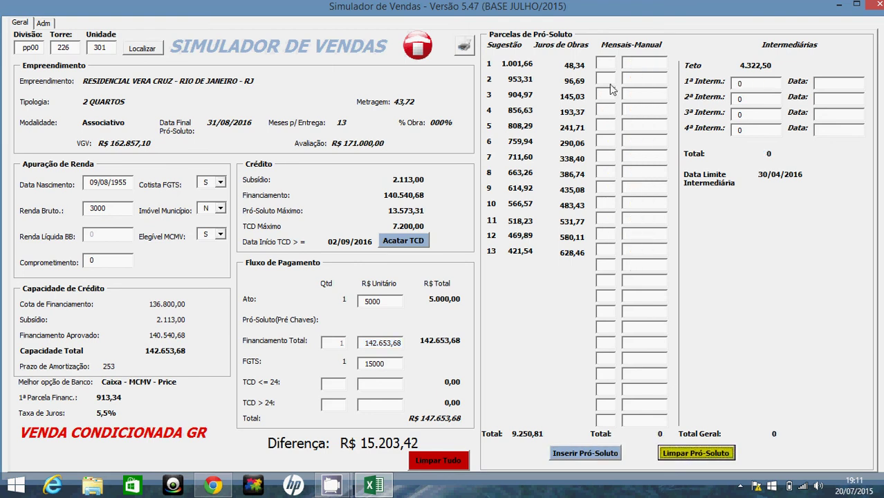
{"action": "left_click", "coordinate": [614, 62]}
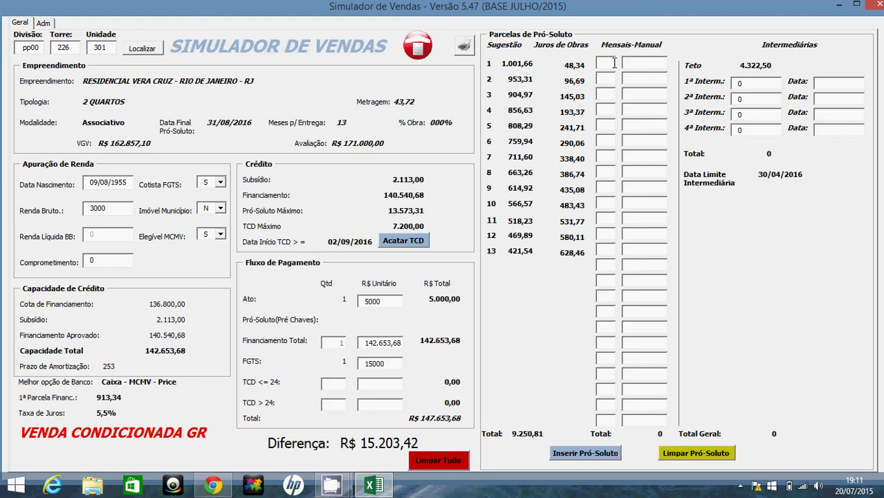
{"action": "type", "text": "1"}
{"action": "key", "text": "Tab"}
{"action": "type", "text": "2"}
{"action": "key", "text": "Tab"}
{"action": "type", "text": "3"}
{"action": "key", "text": "Tab"}
{"action": "type", "text": "4"}
{"action": "key", "text": "Tab"}
{"action": "type", "text": "5"}
{"action": "key", "text": "Tab"}
{"action": "type", "text": "6"}
{"action": "key", "text": "Tab"}
{"action": "type", "text": "7"}
{"action": "key", "text": "Tab"}
{"action": "type", "text": "8"}
{"action": "key", "text": "Tab"}
{"action": "type", "text": "9"}
{"action": "key", "text": "Tab"}
{"action": "type", "text": "10"}
{"action": "key", "text": "Tab"}
{"action": "type", "text": "11"}
{"action": "key", "text": "Tab"}
{"action": "type", "text": "12"}
{"action": "key", "text": "Tab"}
{"action": "type", "text": "13"}
Step: Set all 13 manual monthly installments to 307 and insert the Pró-Soluto into the payment flow
{"action": "left_click", "coordinate": [642, 63]}
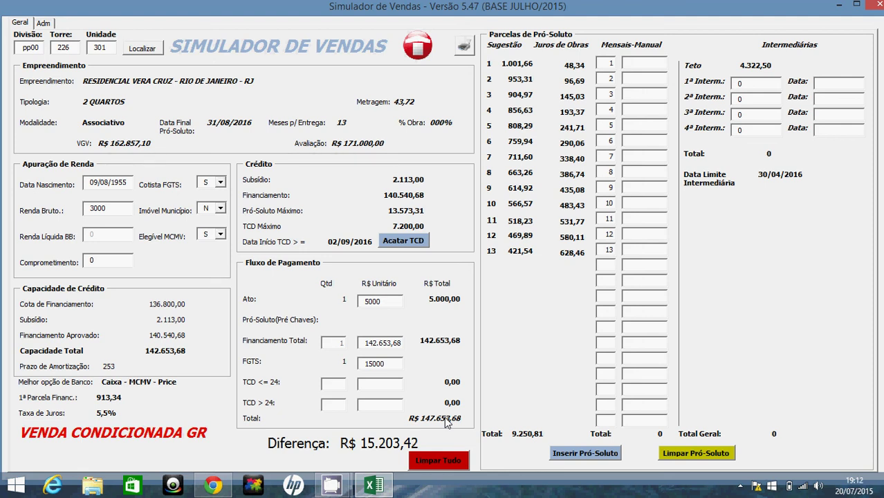
{"action": "type", "text": "307"}
{"action": "left_click_drag", "start_coordinate": [652, 63], "coordinate": [623, 64]}
{"action": "key", "text": "ctrl+c"}
{"action": "left_click", "coordinate": [633, 77]}
{"action": "key", "text": "ctrl+v"}
{"action": "left_click", "coordinate": [638, 95]}
{"action": "key", "text": "ctrl+v"}
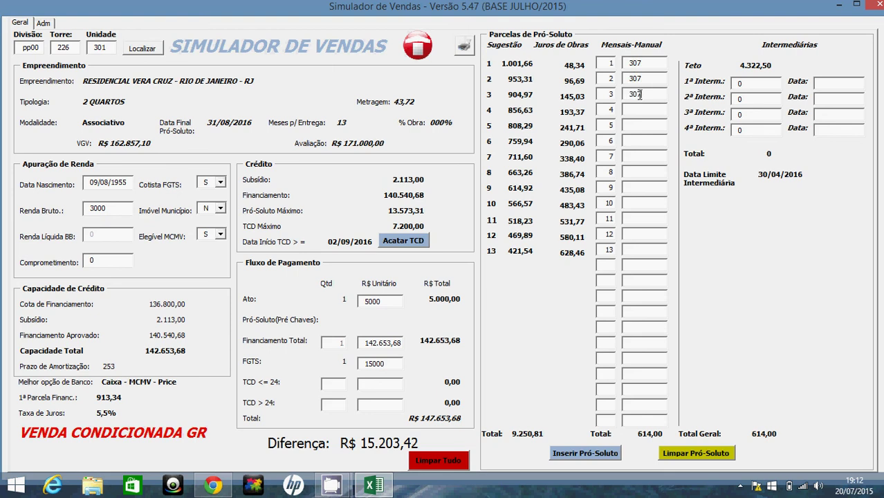
{"action": "key", "text": "ctrl+v"}
{"action": "key", "text": "ctrl+v"}
{"action": "key", "text": "ctrl+v"}
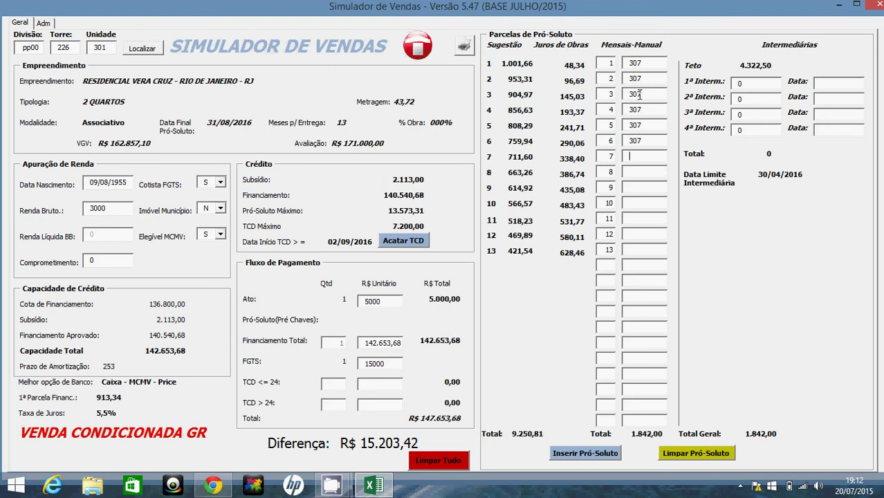
{"action": "key", "text": "ctrl+v"}
{"action": "key", "text": "ctrl+v"}
{"action": "key", "text": "ctrl+v"}
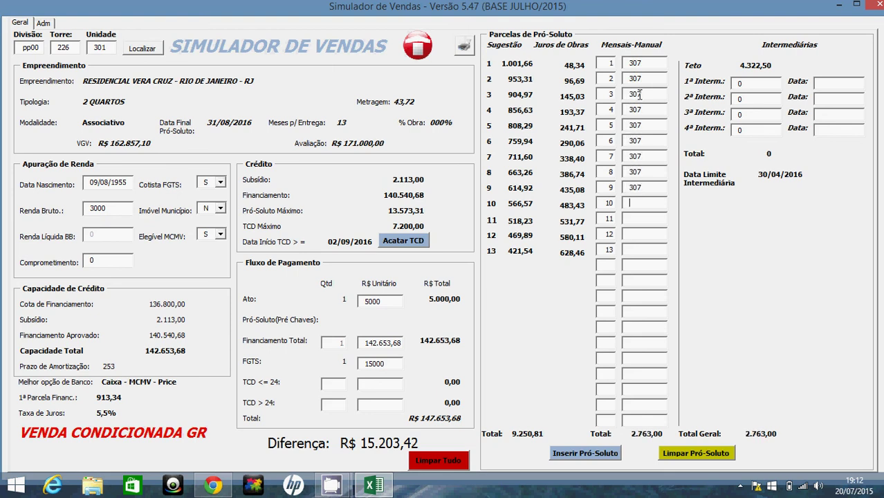
{"action": "key", "text": "ctrl+v"}
{"action": "key", "text": "ctrl+v"}
{"action": "key", "text": "ctrl+v"}
{"action": "key", "text": "ctrl+v"}
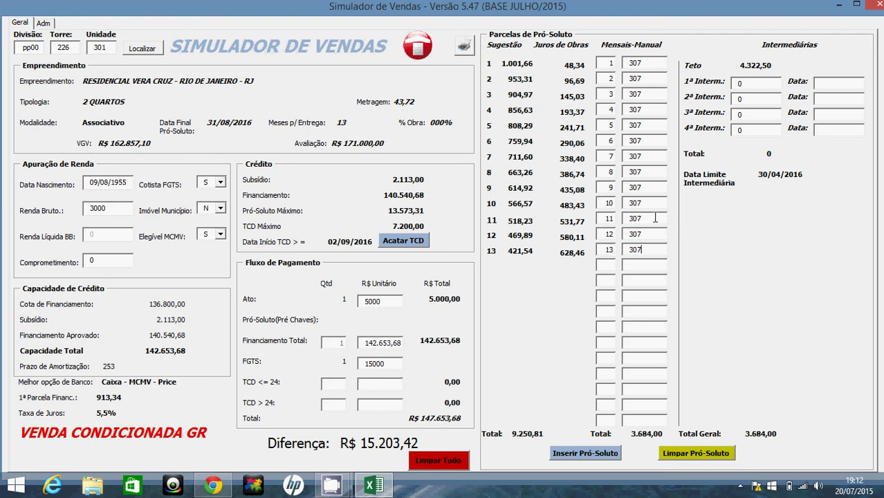
{"action": "key", "text": "Tab"}
{"action": "left_click", "coordinate": [603, 456]}
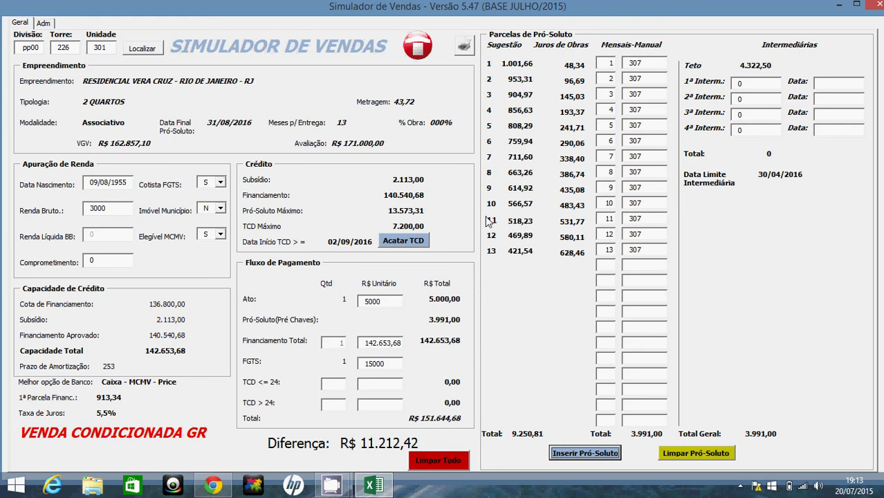
Step: Clear the entire simulation and locate division pp00, tower 226, unit 301 again
{"action": "left_click_drag", "start_coordinate": [634, 64], "coordinate": [643, 64]}
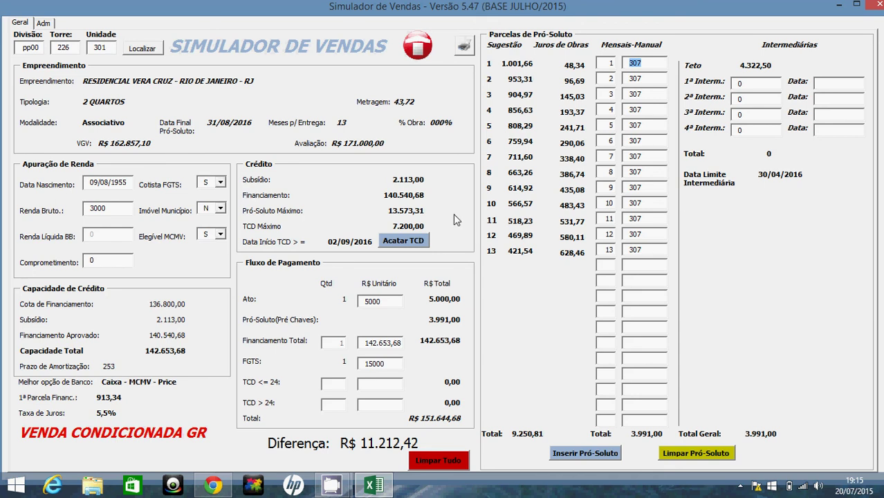
{"action": "left_click", "coordinate": [435, 463]}
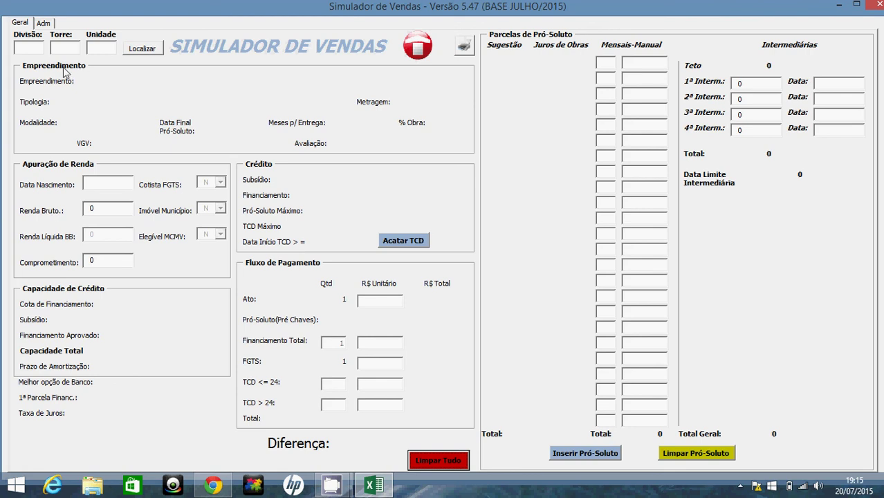
{"action": "left_click", "coordinate": [36, 48]}
{"action": "type", "text": "pp01"}
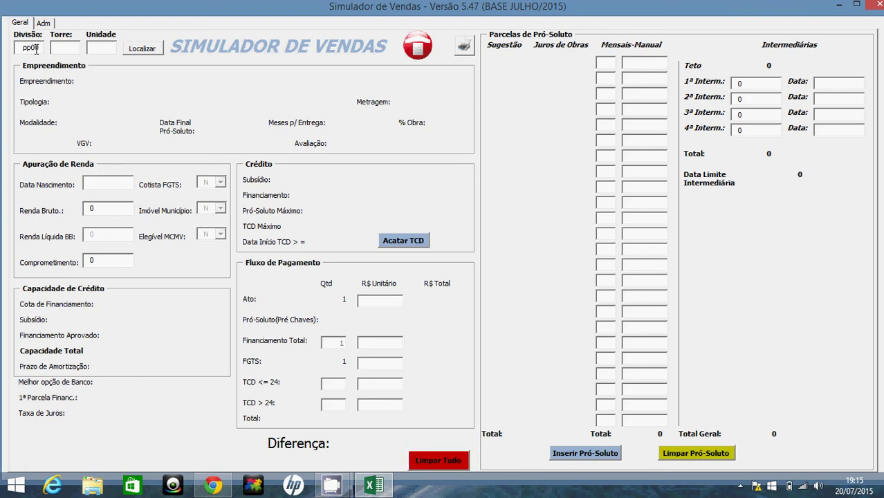
{"action": "key", "text": "Tab"}
{"action": "type", "text": "226"}
{"action": "key", "text": "Tab"}
{"action": "type", "text": "301"}
{"action": "left_click", "coordinate": [143, 50]}
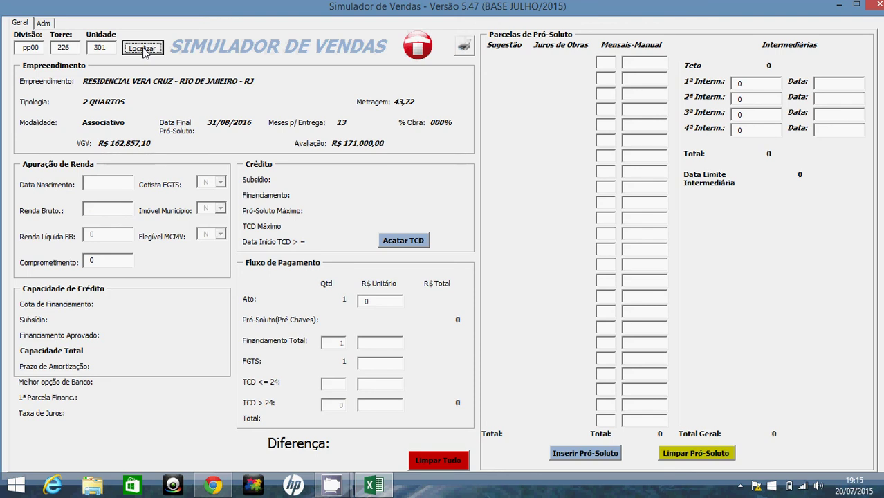
Step: Enter the new buyer's date of birth and a gross income of 1850
{"action": "left_click", "coordinate": [113, 183]}
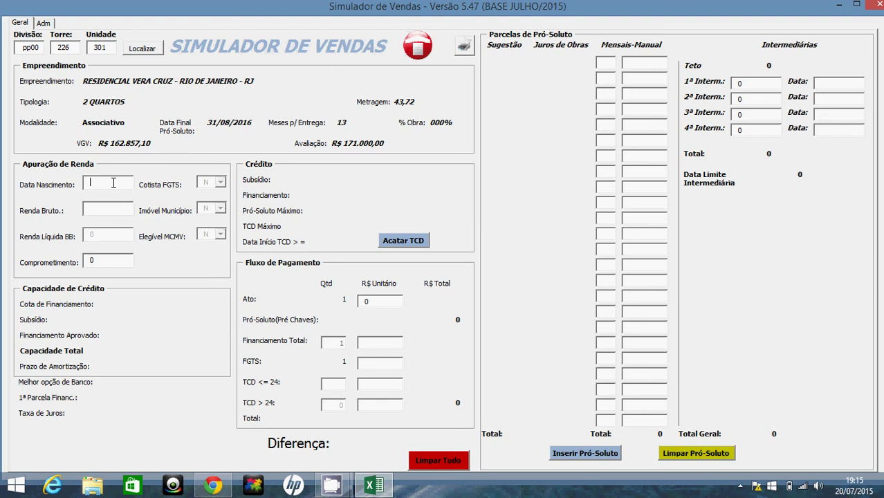
{"action": "type", "text": "10/03/1990"}
{"action": "left_click", "coordinate": [102, 211]}
{"action": "type", "text": "1800"}
{"action": "key", "text": "BackSpace"}
{"action": "key", "text": "BackSpace"}
{"action": "type", "text": "50"}
{"action": "key", "text": "Tab"}
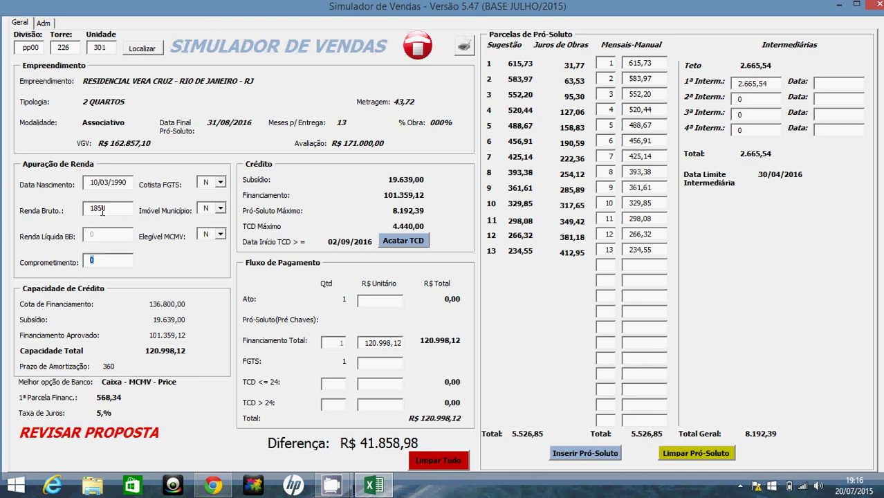
Step: Mark the buyer with 1850 gross income as S for Cotista FGTS and Elegível MCMV
{"action": "left_click", "coordinate": [221, 184]}
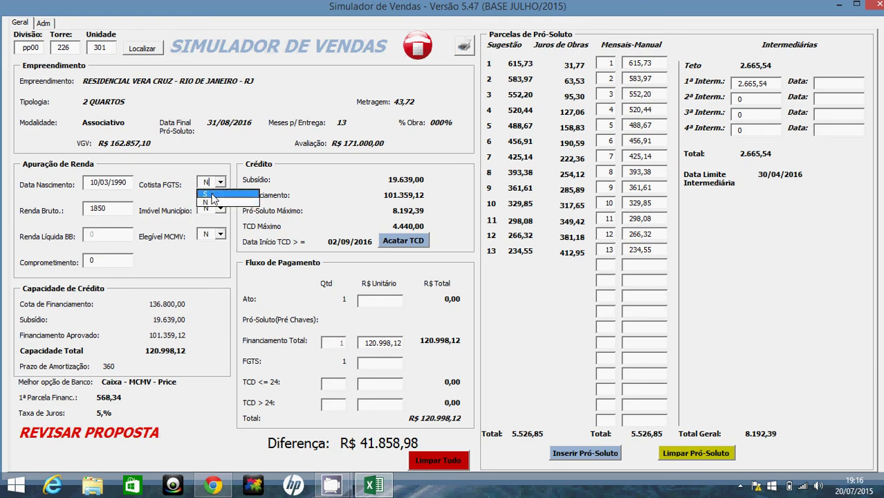
{"action": "left_click", "coordinate": [212, 195]}
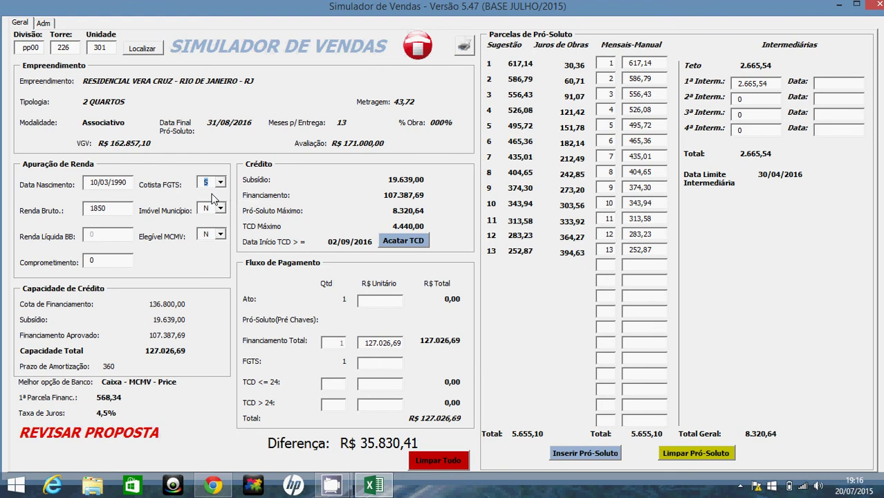
{"action": "left_click", "coordinate": [219, 234]}
{"action": "left_click", "coordinate": [216, 247]}
Step: Decline changing the financing and enter an Ato value of 5000 in the payment flow
{"action": "left_click", "coordinate": [372, 304]}
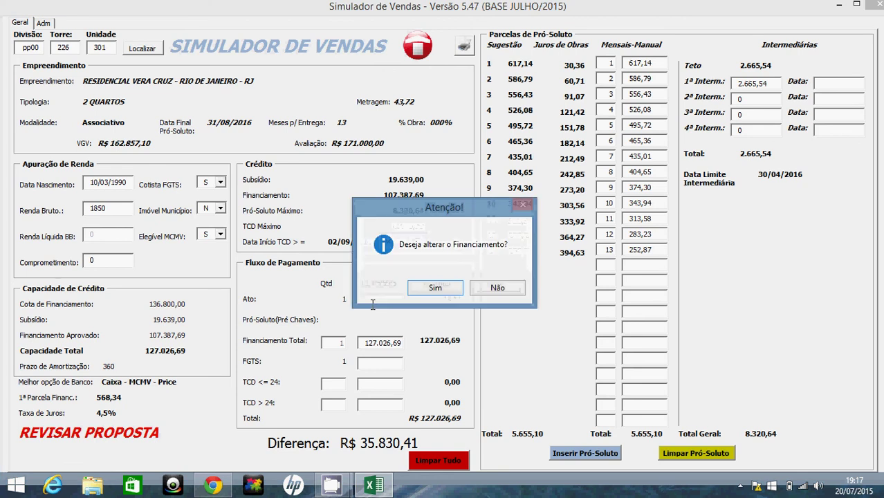
{"action": "left_click", "coordinate": [494, 289]}
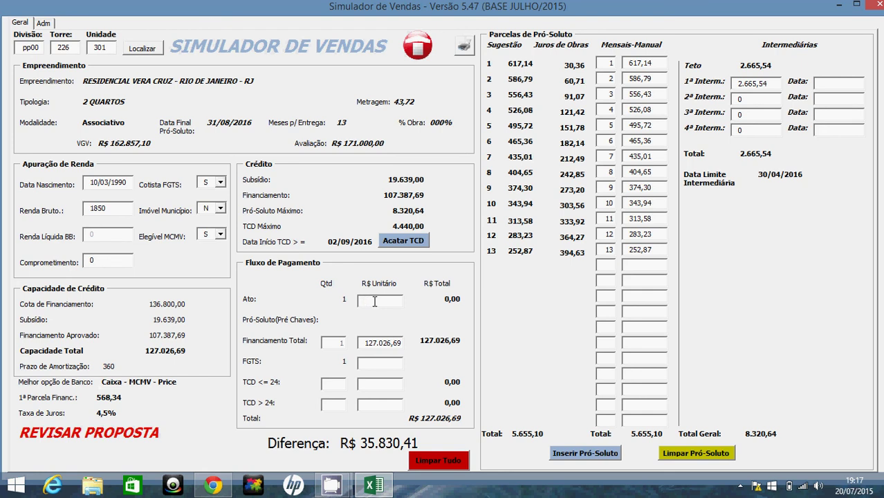
{"action": "type", "text": "5000"}
{"action": "key", "text": "Tab"}
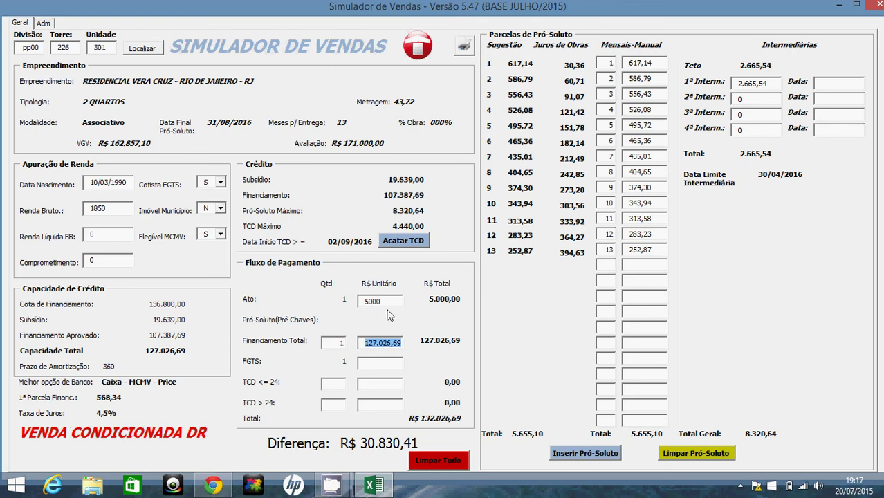
Step: Reset the Ato value in the payment flow to 0
{"action": "left_click", "coordinate": [374, 302]}
{"action": "key", "text": "BackSpace"}
{"action": "type", "text": "0"}
{"action": "key", "text": "Tab"}
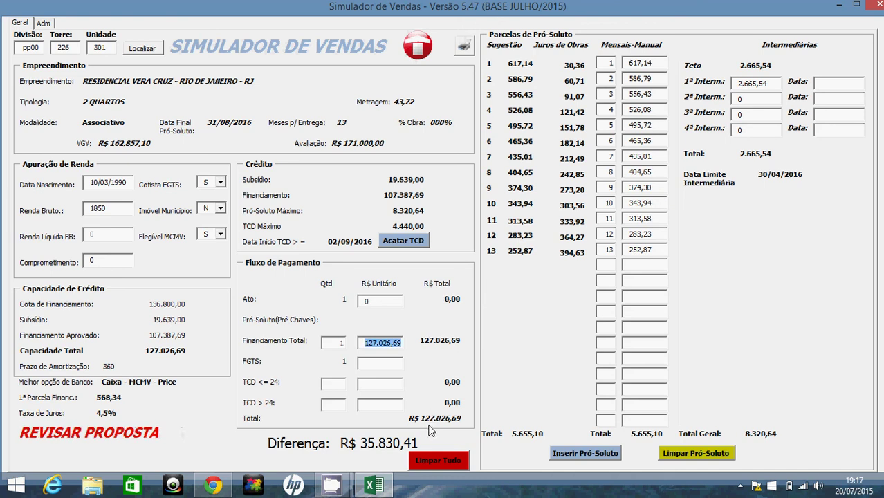
Step: Restore the Ato value in the payment flow to 5000
{"action": "left_click", "coordinate": [379, 301]}
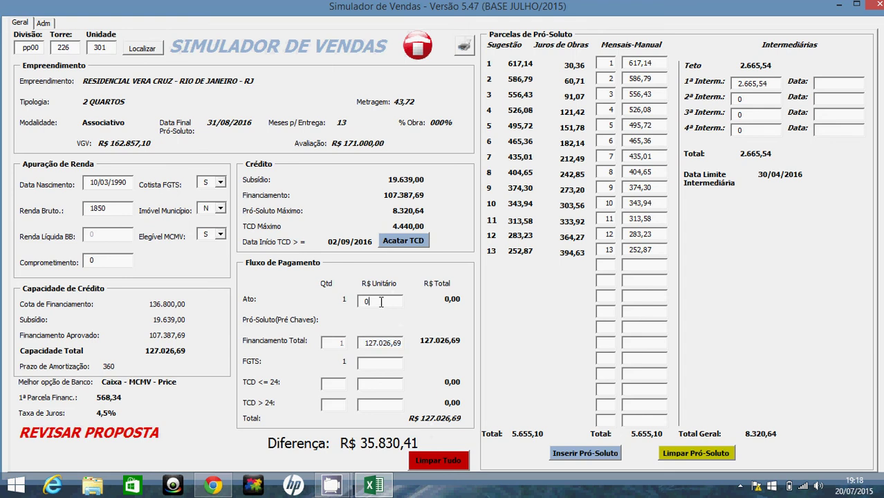
{"action": "type", "text": "5000"}
{"action": "key", "text": "Tab"}
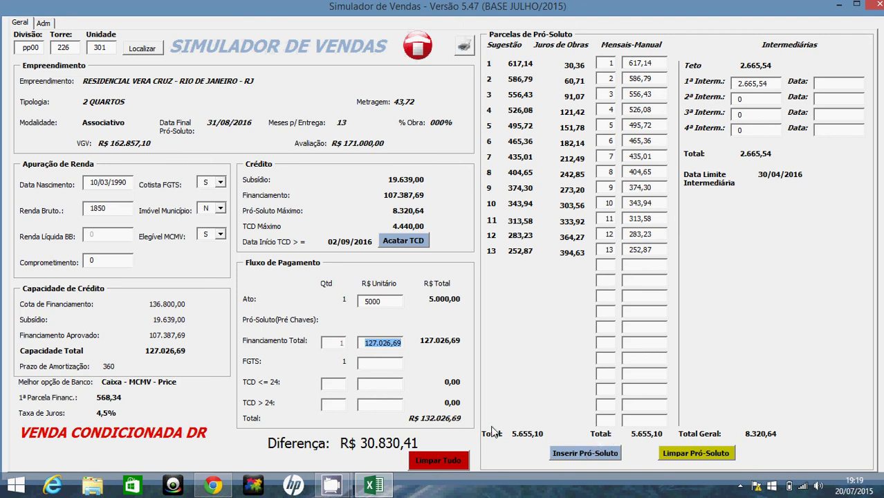
Step: Insert the Pró-Soluto installments into the payment flow
{"action": "left_click", "coordinate": [594, 455]}
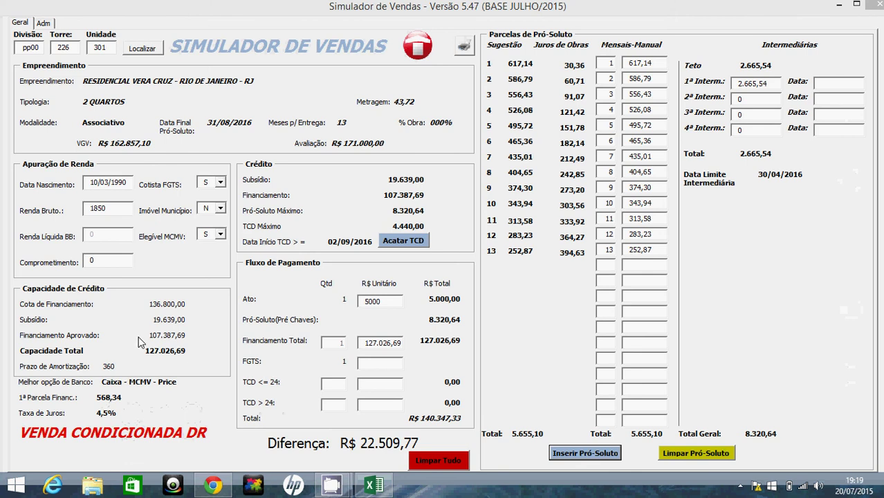
{"action": "key", "text": "super+s"}
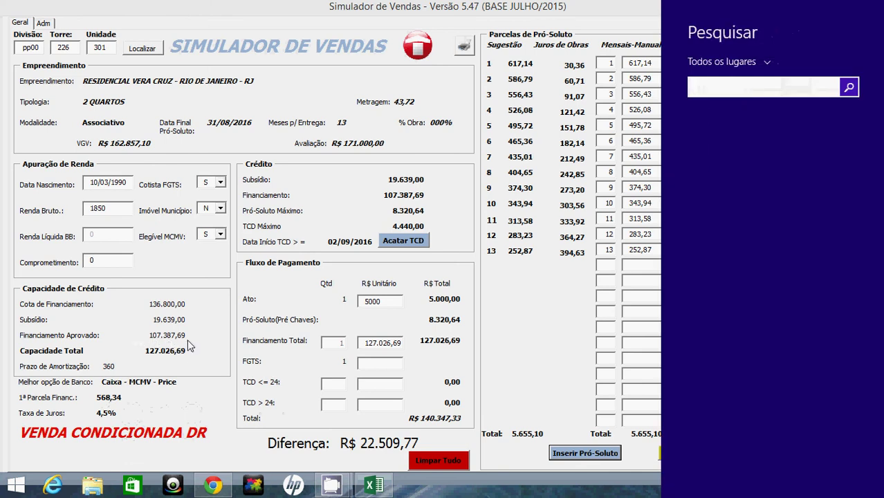
{"action": "left_click", "coordinate": [199, 332]}
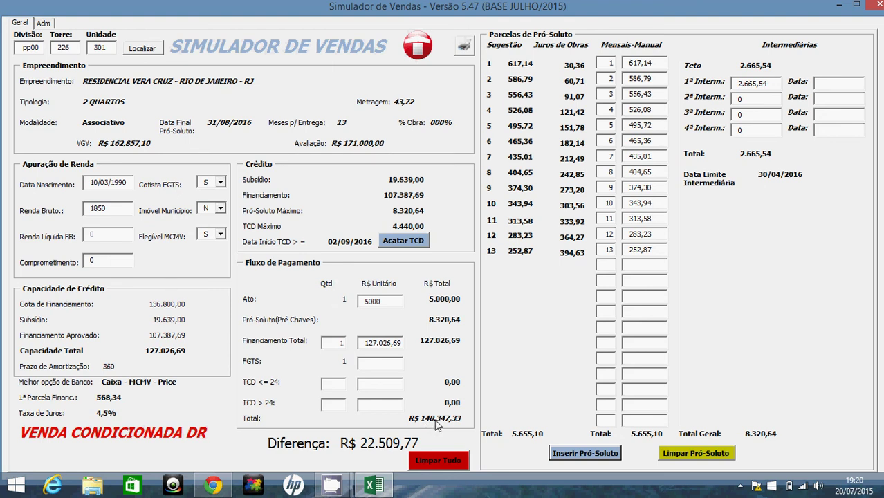
Step: Try Ato values of 15000 and 16000 in the payment flow
{"action": "left_click_drag", "start_coordinate": [383, 301], "coordinate": [352, 301]}
{"action": "type", "text": "15000"}
{"action": "key", "text": "Tab"}
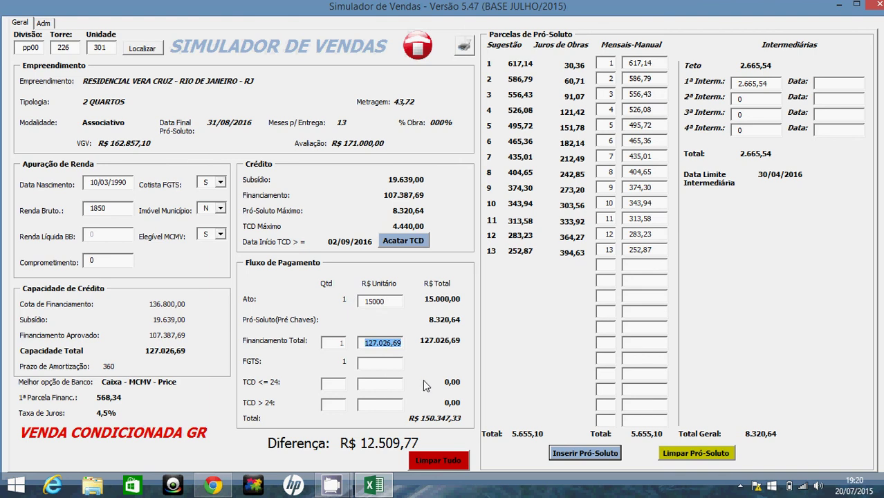
{"action": "left_click", "coordinate": [370, 300]}
{"action": "key", "text": "Delete"}
{"action": "type", "text": "6"}
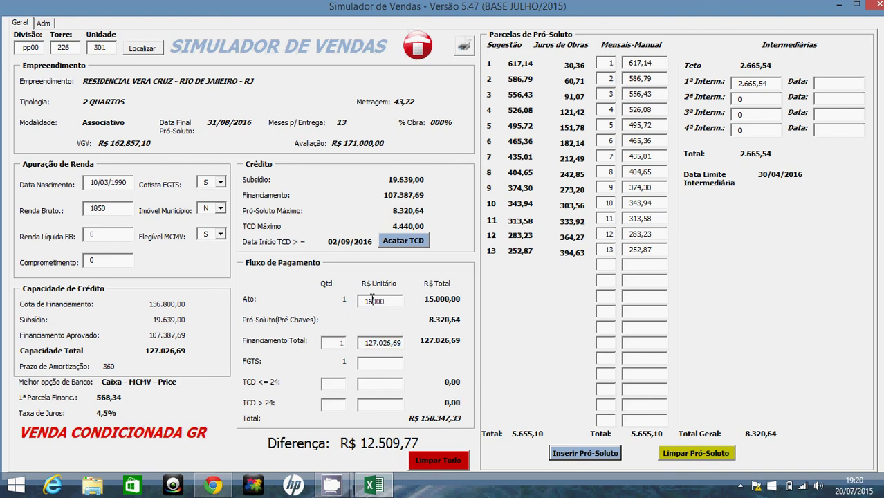
{"action": "key", "text": "Tab"}
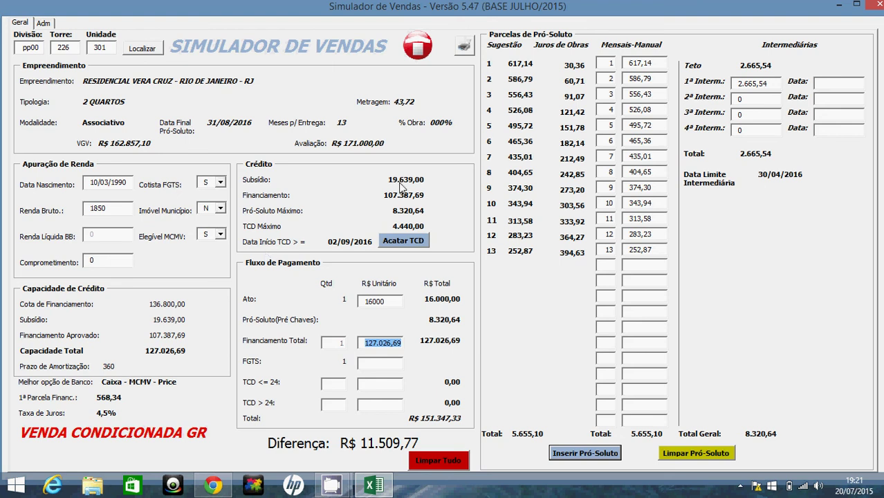
Step: Set the Ato value to 5000 and accept the maximum TCD into the payment flow
{"action": "double_click", "coordinate": [381, 303]}
{"action": "type", "text": "5000"}
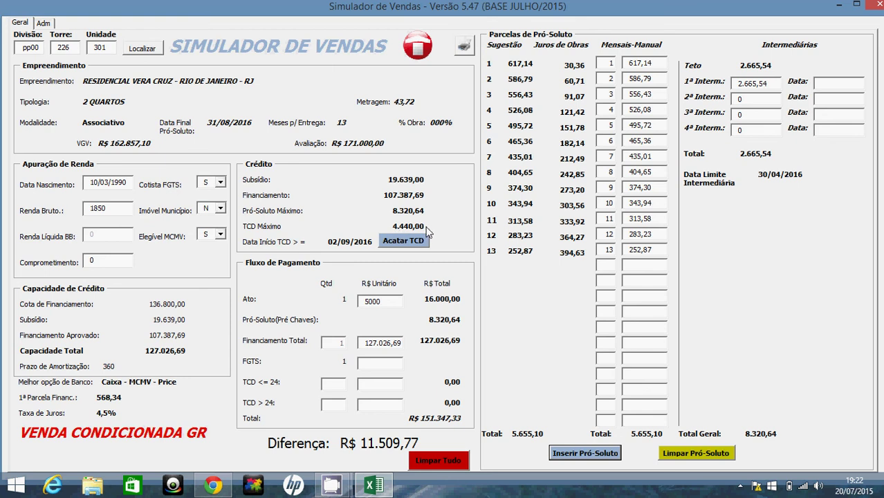
{"action": "left_click", "coordinate": [392, 243]}
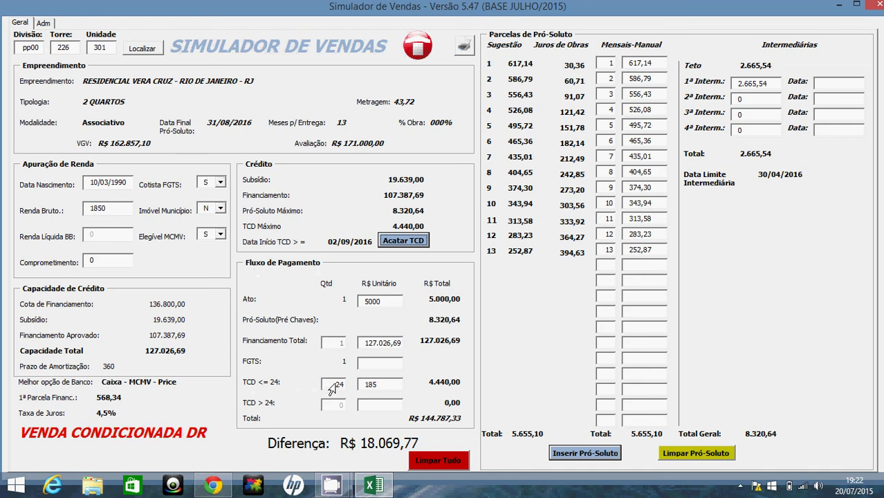
Step: Try an Ato value of 10000 in the payment flow with the TCD included
{"action": "left_click", "coordinate": [391, 387]}
{"action": "key", "text": "Tab"}
{"action": "left_click_drag", "start_coordinate": [383, 303], "coordinate": [356, 301]}
{"action": "type", "text": "10000"}
{"action": "key", "text": "Tab"}
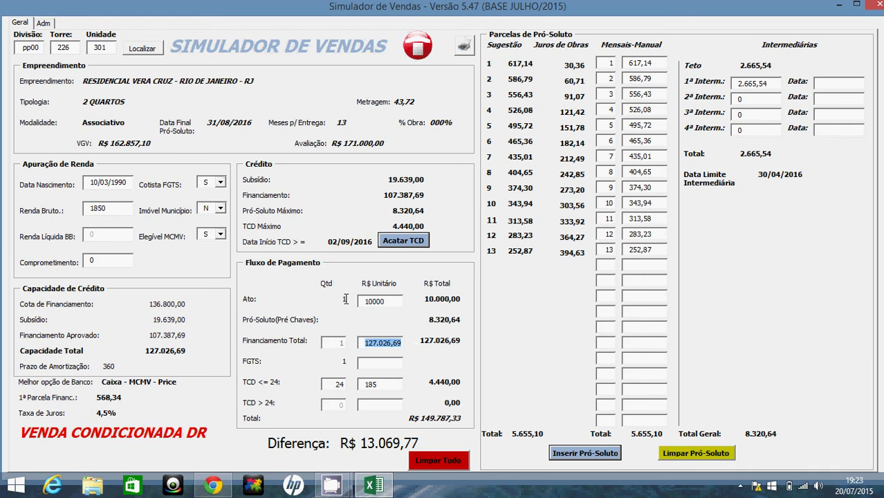
Step: Try raising the Ato value to 11000 and to 12000 with the TCD included
{"action": "left_click", "coordinate": [371, 301]}
{"action": "key", "text": "Delete"}
{"action": "type", "text": "1"}
{"action": "key", "text": "Tab"}
{"action": "left_click", "coordinate": [373, 300]}
{"action": "key", "text": "BackSpace"}
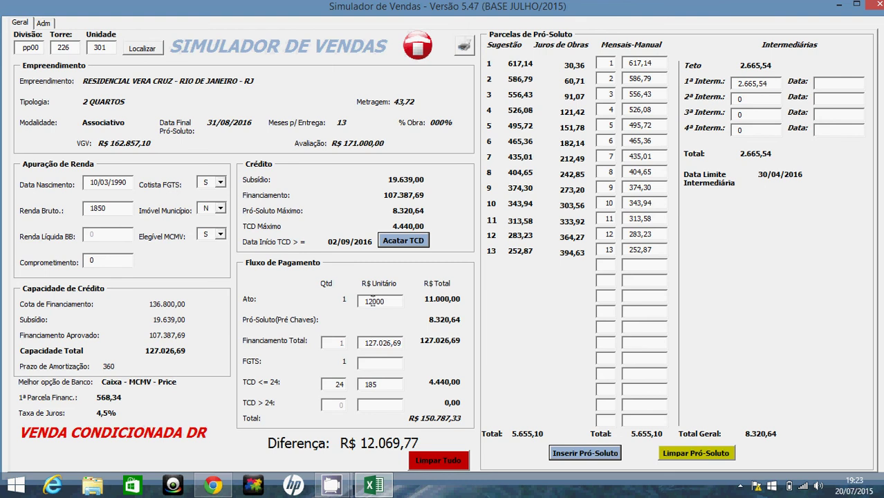
{"action": "type", "text": "2"}
{"action": "key", "text": "Tab"}
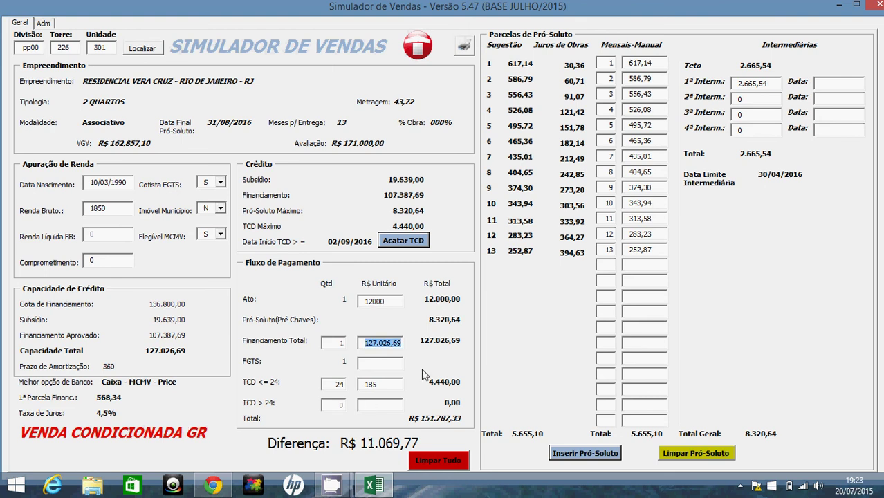
Step: Return the Ato value in the payment flow to 5000, keeping the TCD included
{"action": "left_click", "coordinate": [390, 301]}
{"action": "double_click", "coordinate": [390, 302]}
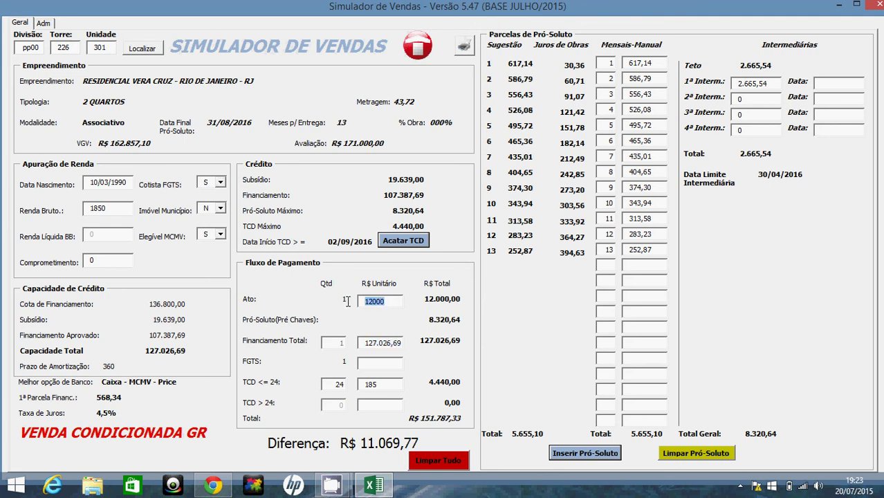
{"action": "type", "text": "5000"}
{"action": "key", "text": "Tab"}
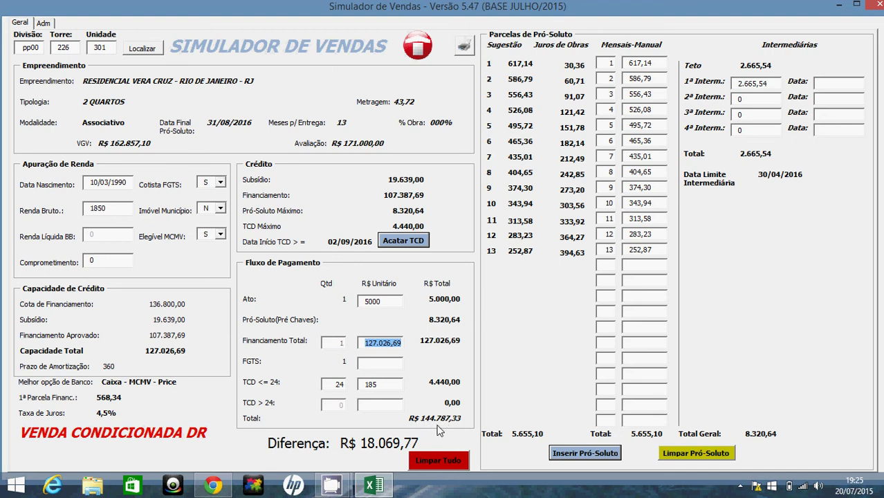
Step: Set the buyer's gross income (Renda Bruto) to 6000 and recalculate the credit
{"action": "left_click", "coordinate": [388, 303]}
{"action": "left_click_drag", "start_coordinate": [121, 208], "coordinate": [55, 206]}
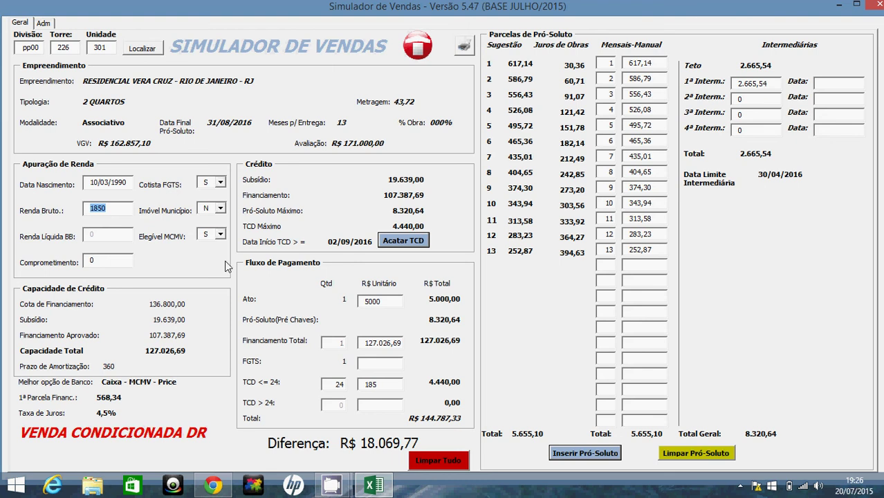
{"action": "type", "text": "6000"}
{"action": "key", "text": "Tab"}
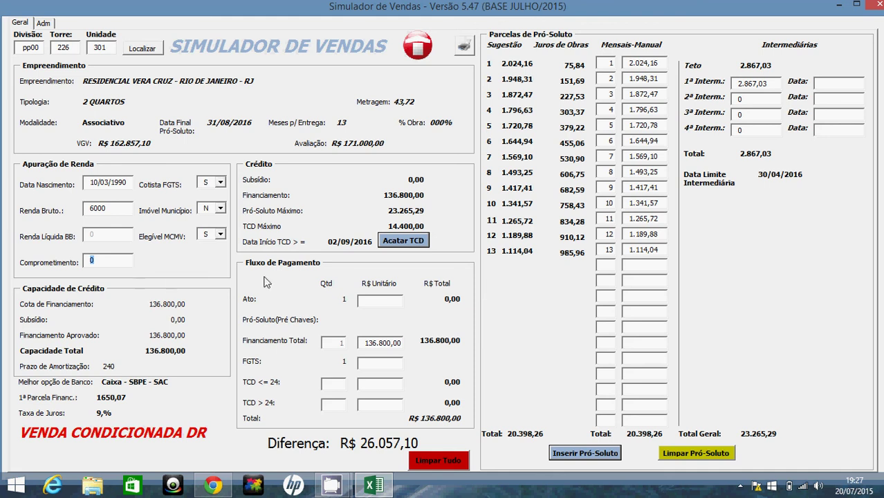
{"action": "left_click", "coordinate": [360, 303]}
{"action": "mouse_move", "coordinate": [332, 486]}
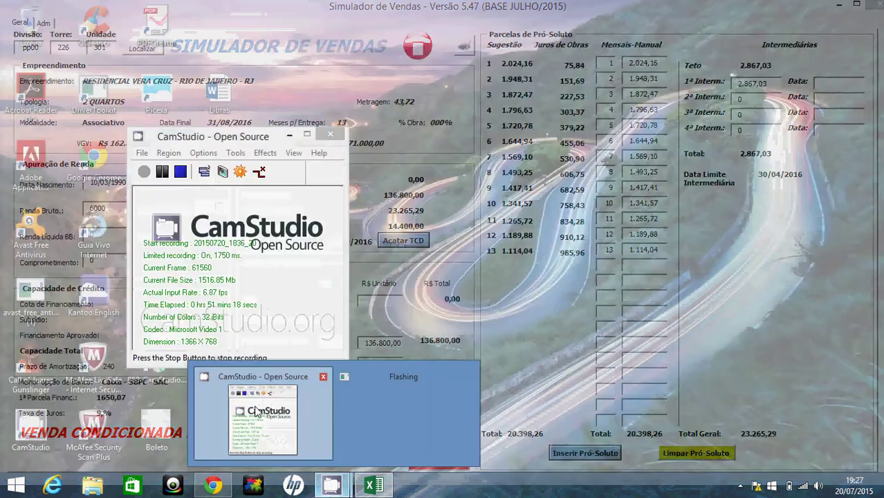
{"action": "left_click", "coordinate": [262, 423]}
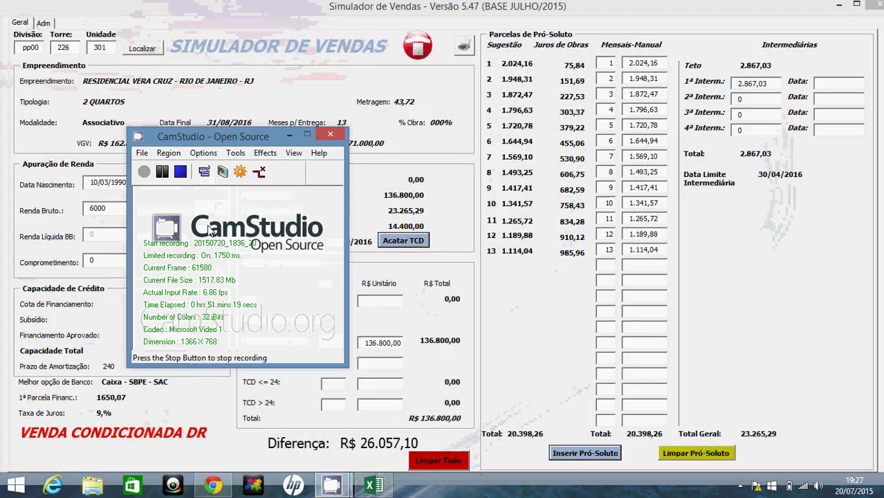